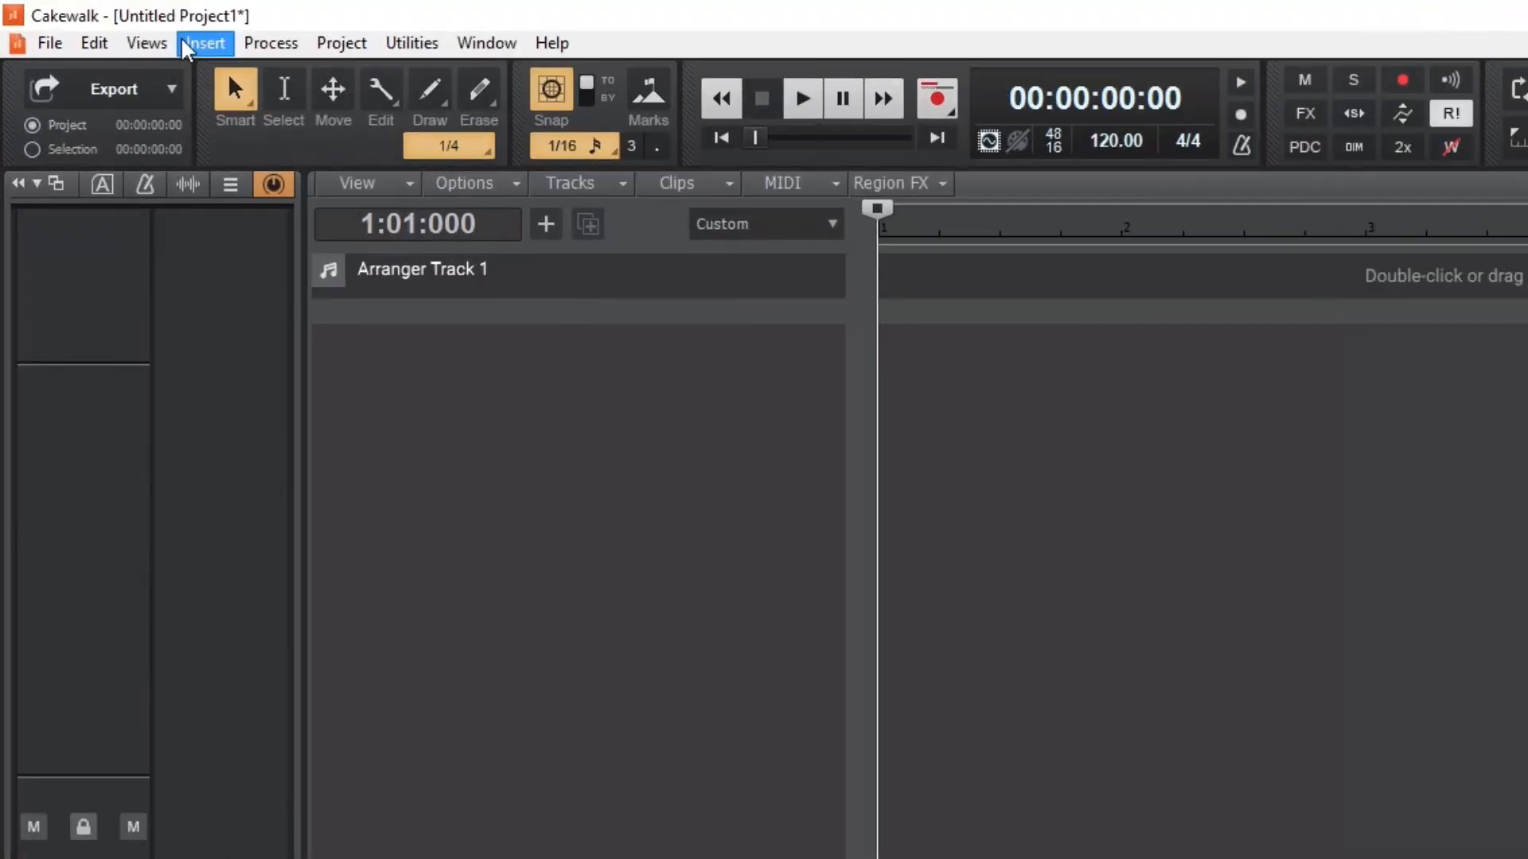
Set the audio driver mode to WASAPI Shared in the playback and recording preferences
click(92, 43)
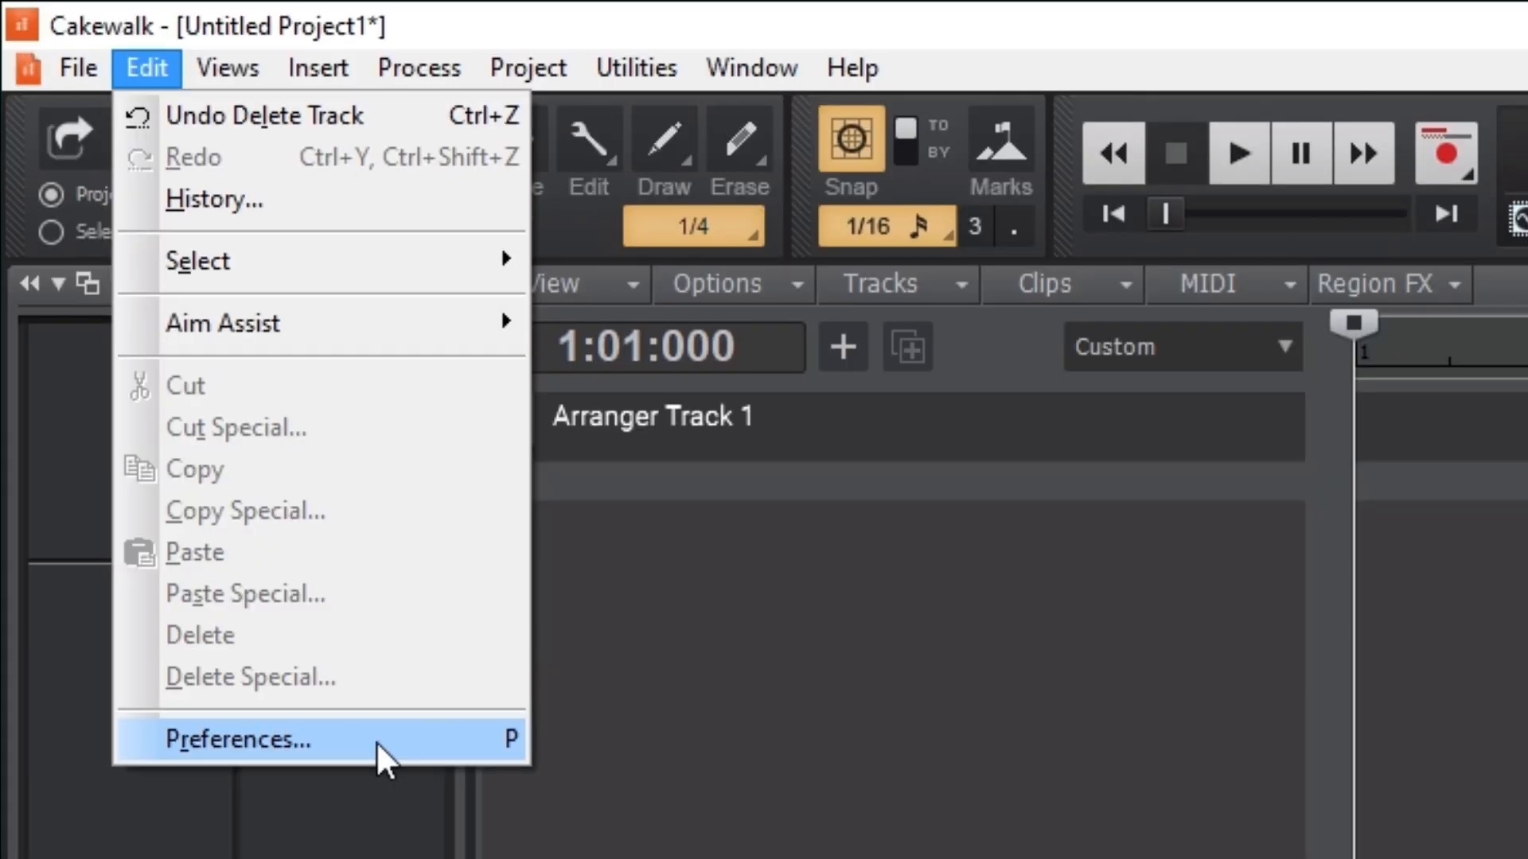
click(377, 744)
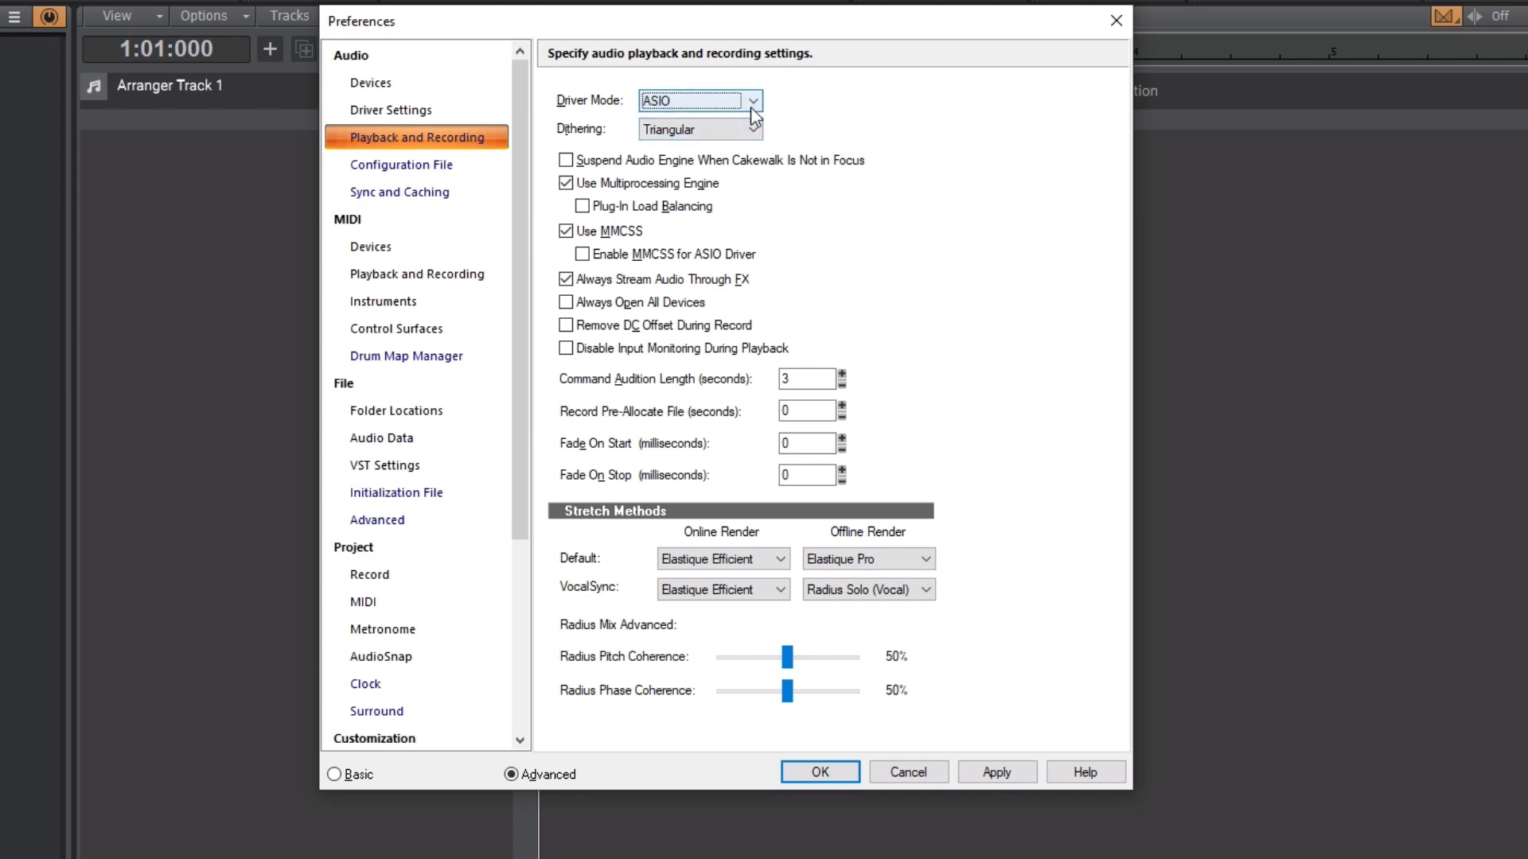
click(754, 103)
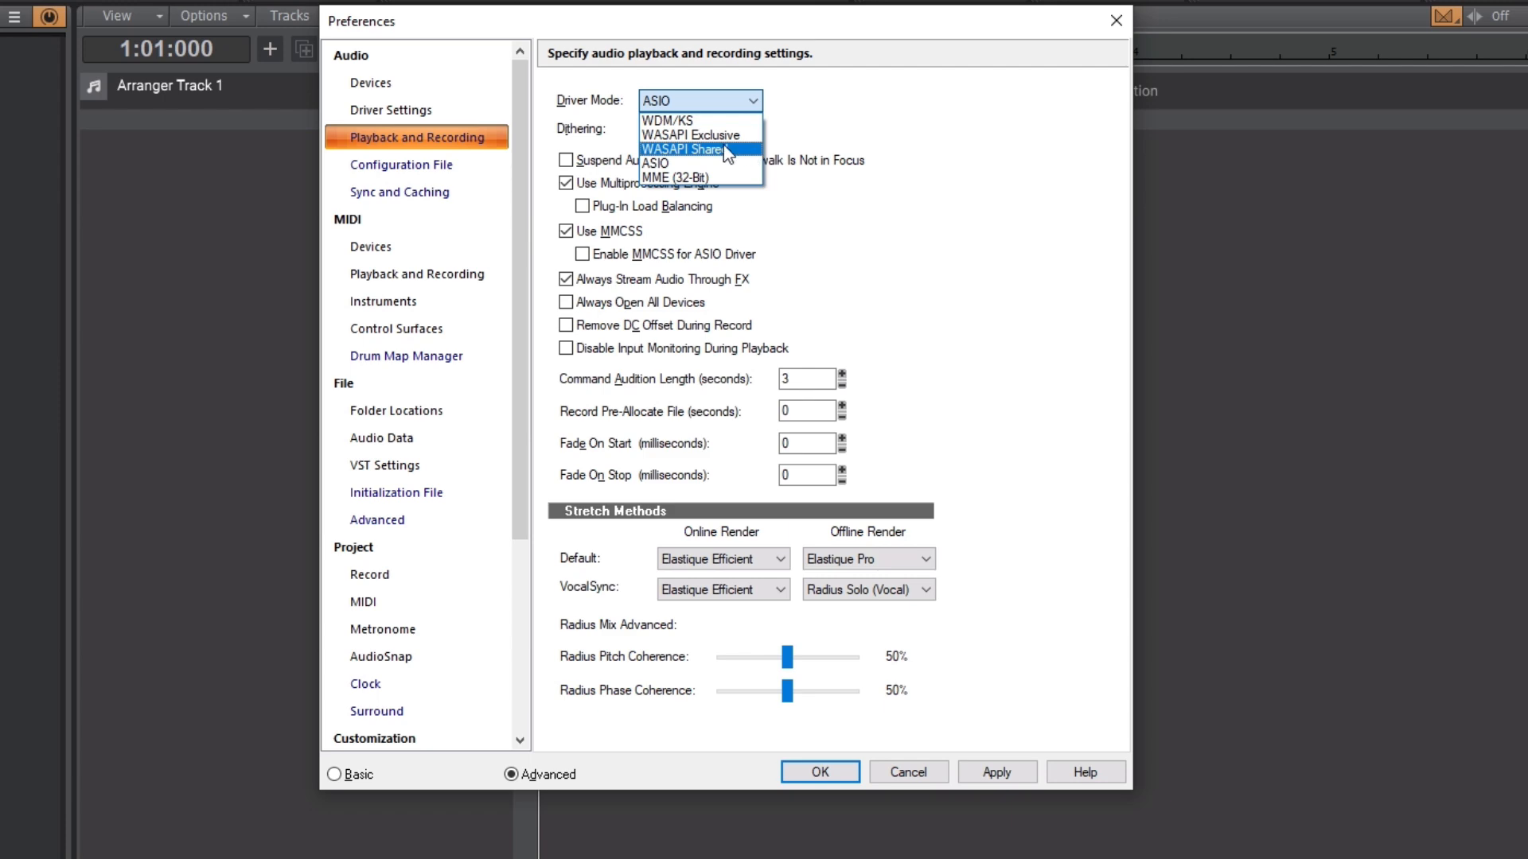
click(725, 149)
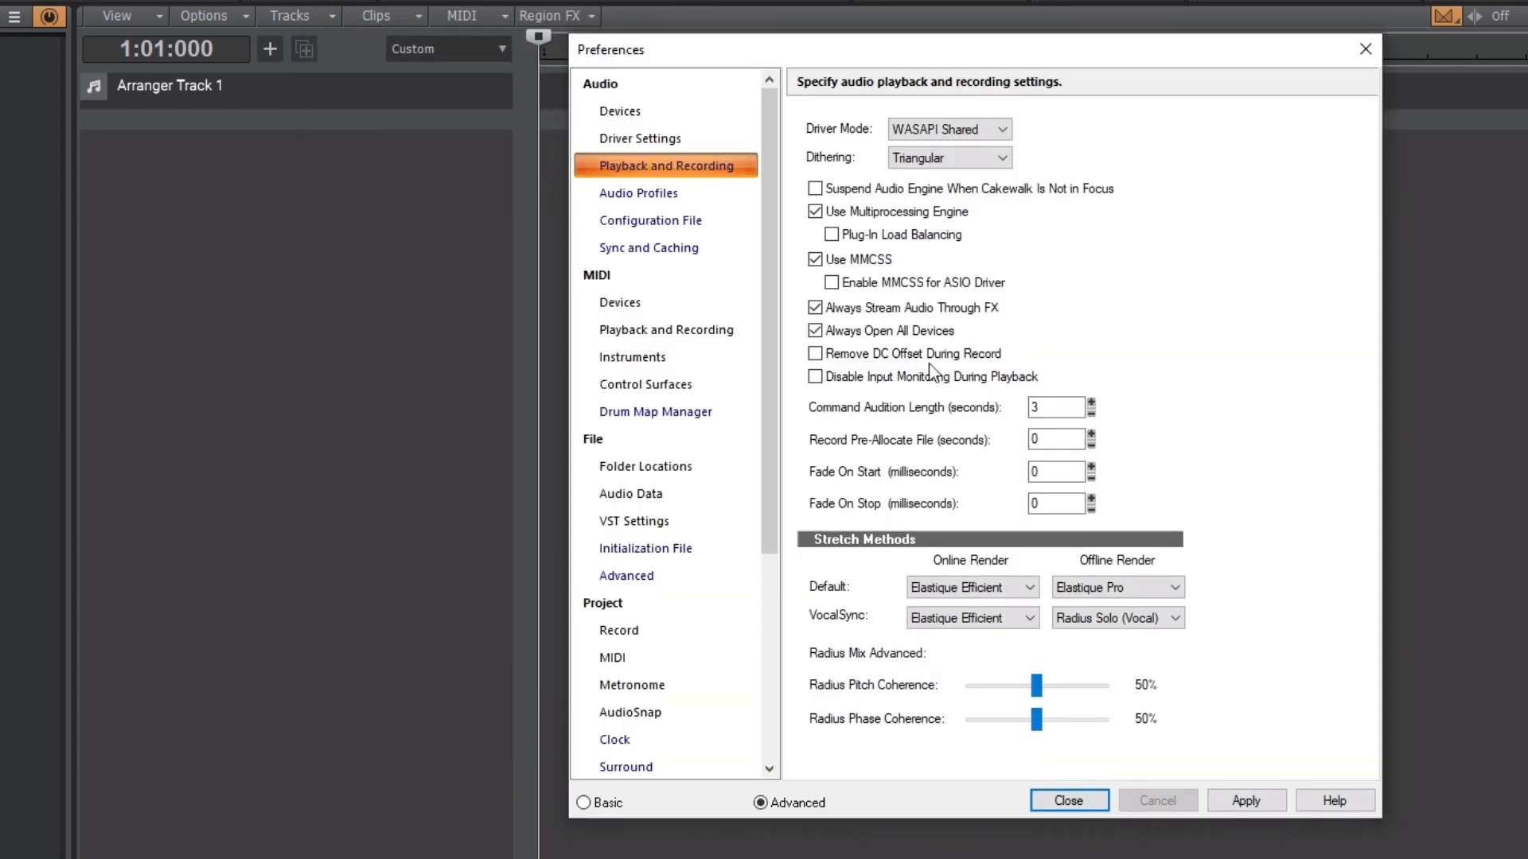
drag(1017, 50, 842, 35)
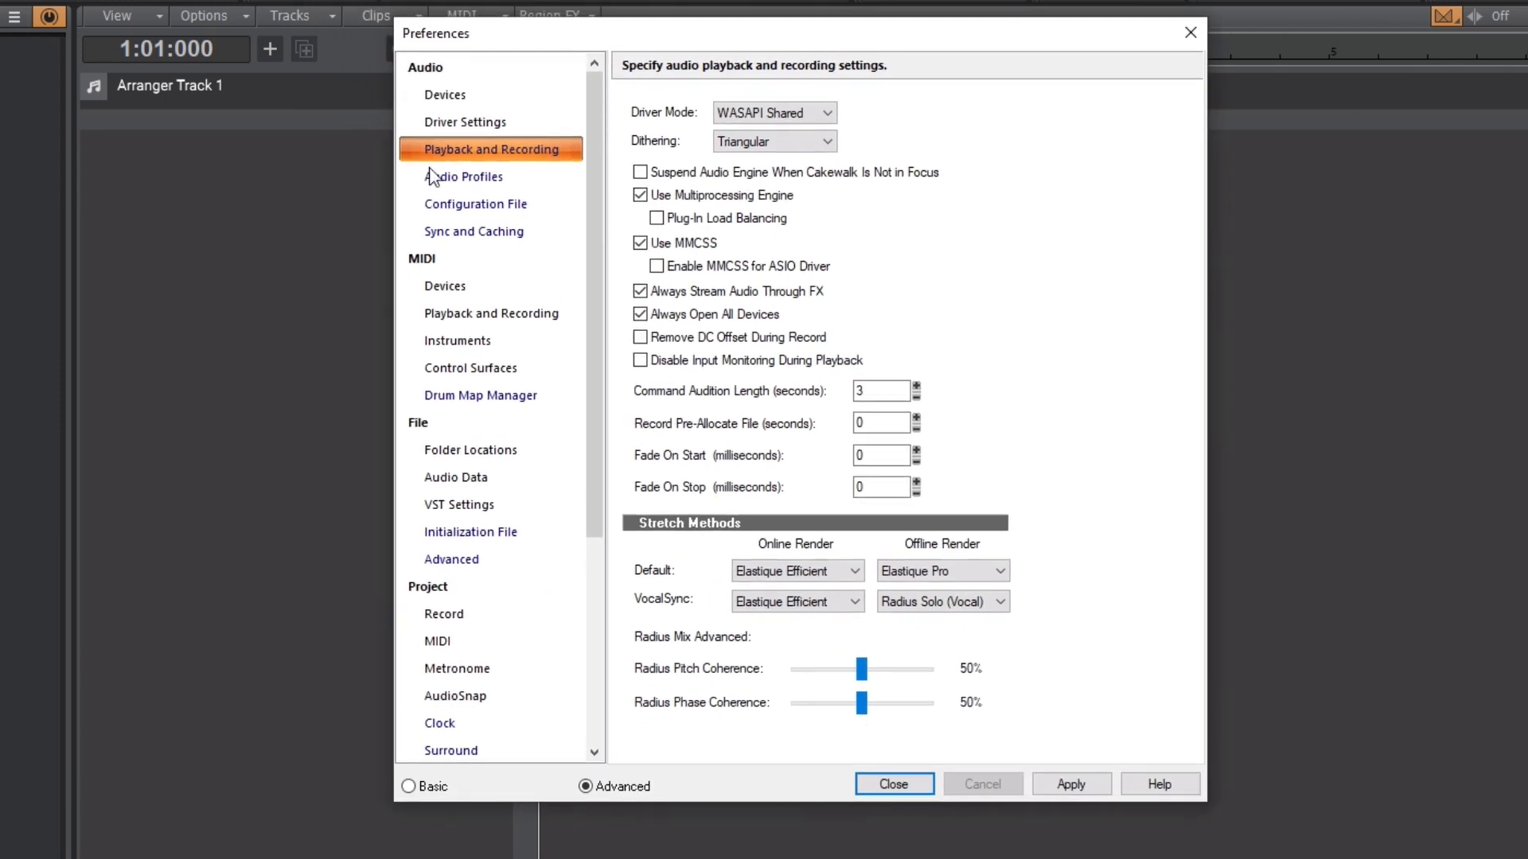
Enable the six Line (ZOOM L-8 Audio) input drivers from 1/2 through 11/12 in the audio device preferences
click(466, 95)
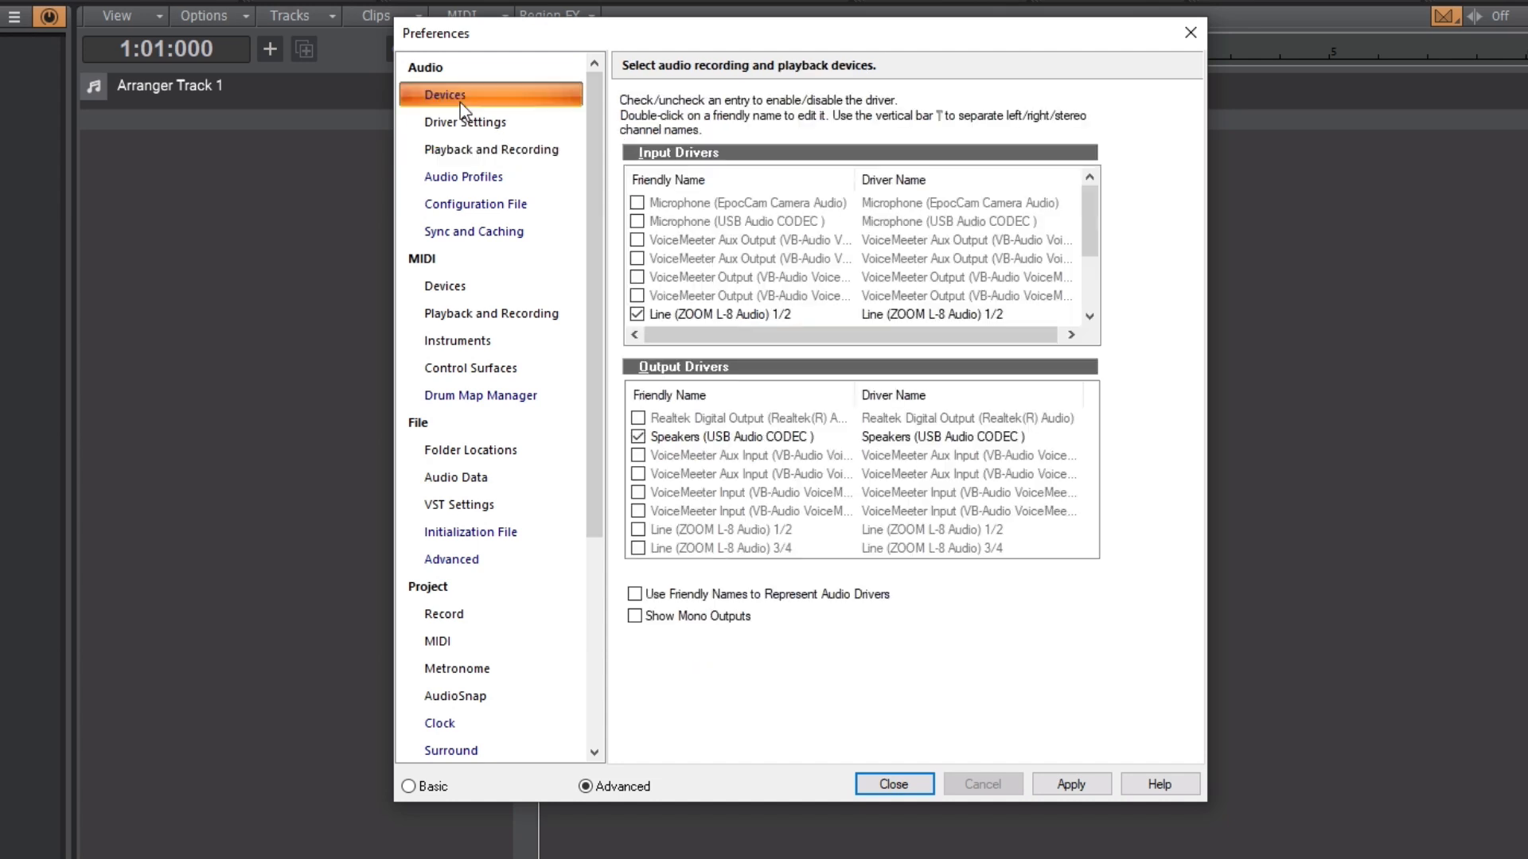
drag(1093, 215, 1095, 313)
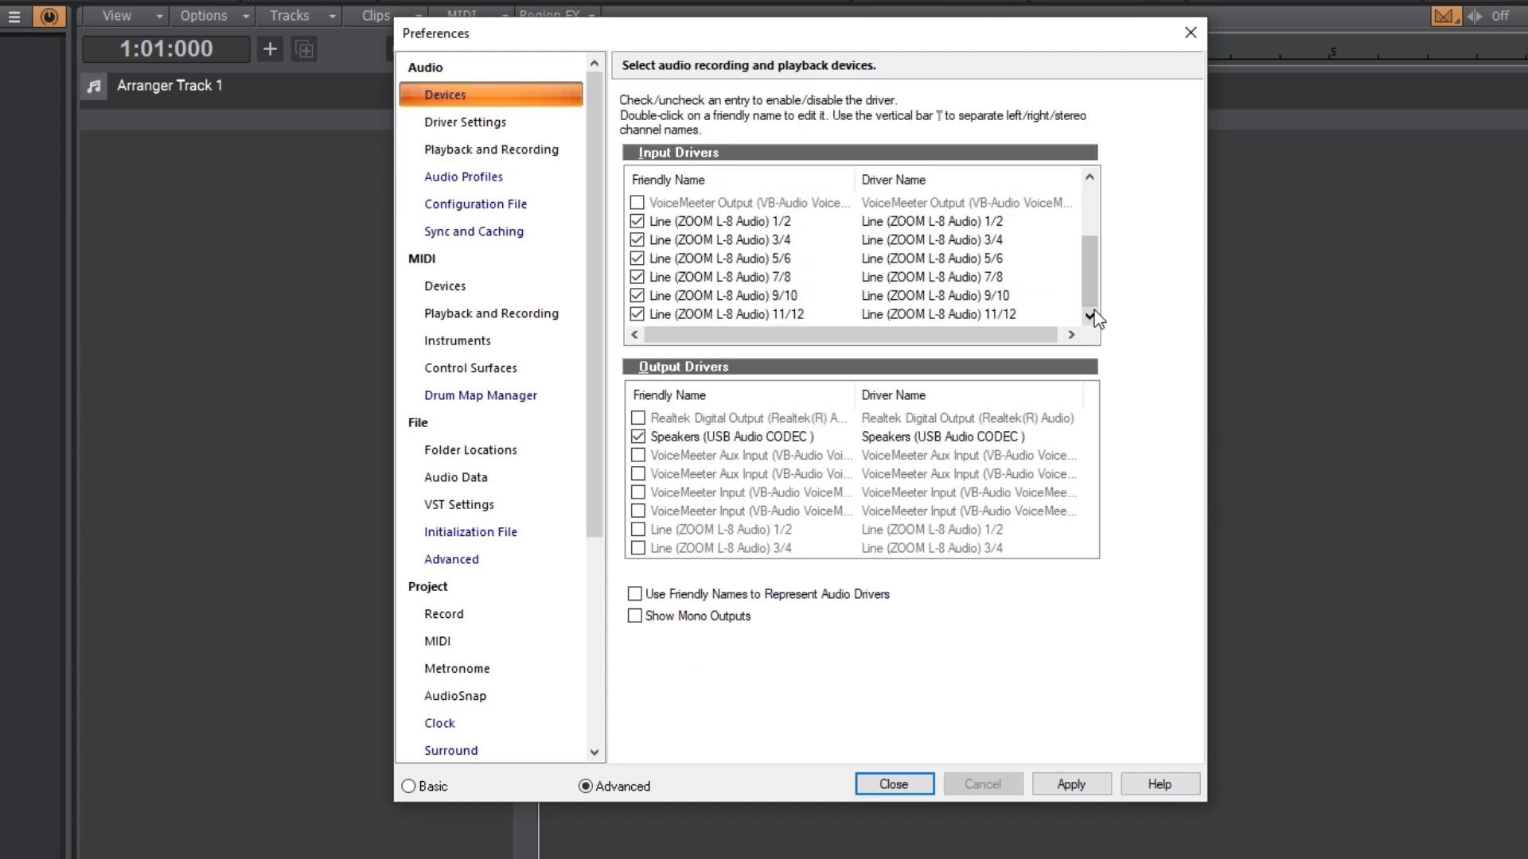
click(636, 221)
click(636, 240)
click(636, 258)
click(636, 277)
click(636, 295)
click(637, 314)
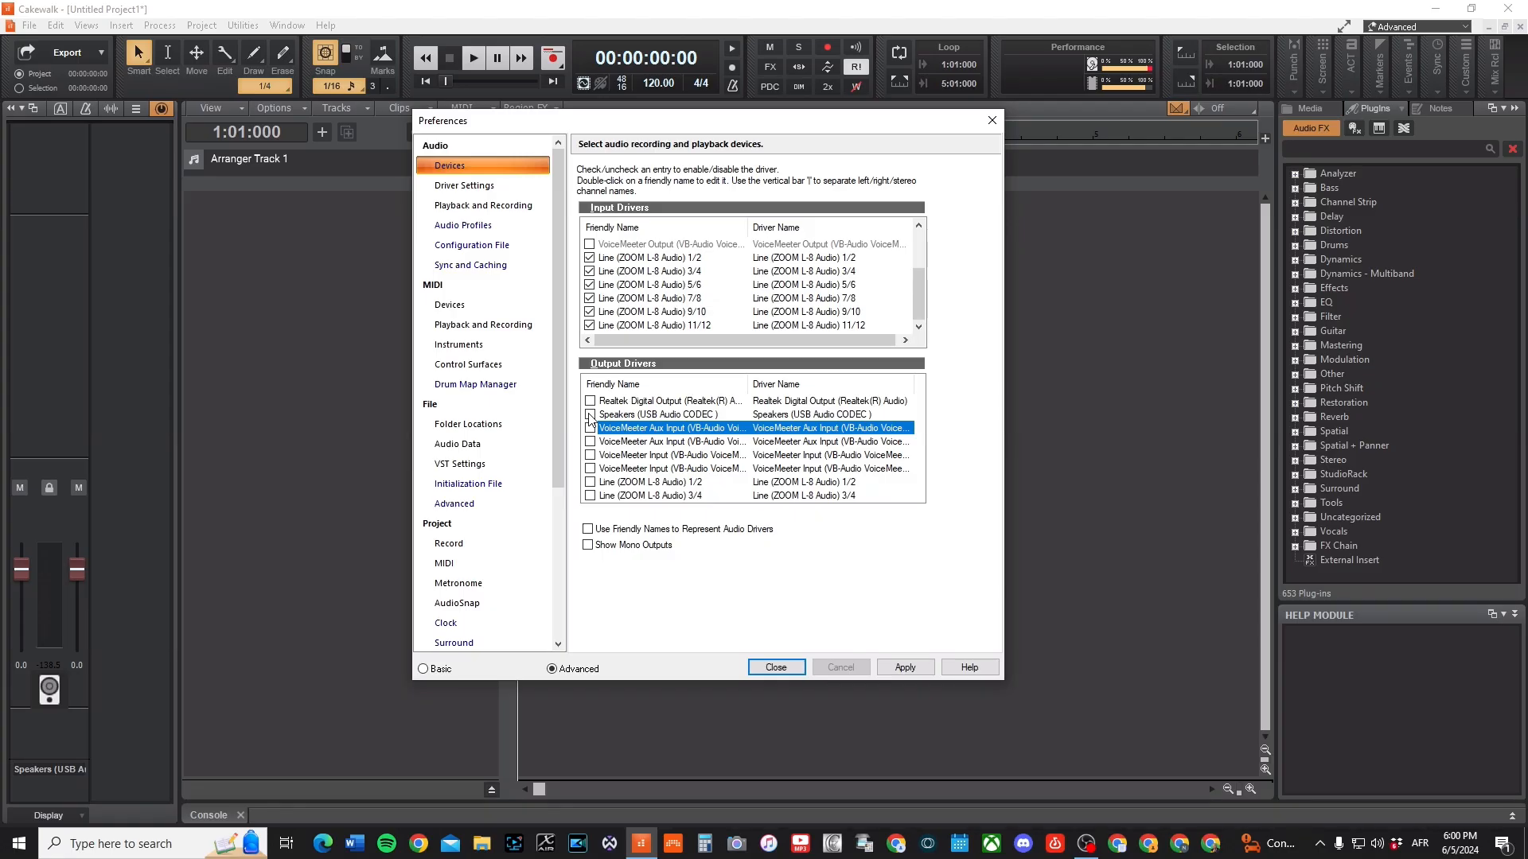
Enable Speakers (USB Audio CODEC) as the only output driver, apply the preferences and close them
click(590, 414)
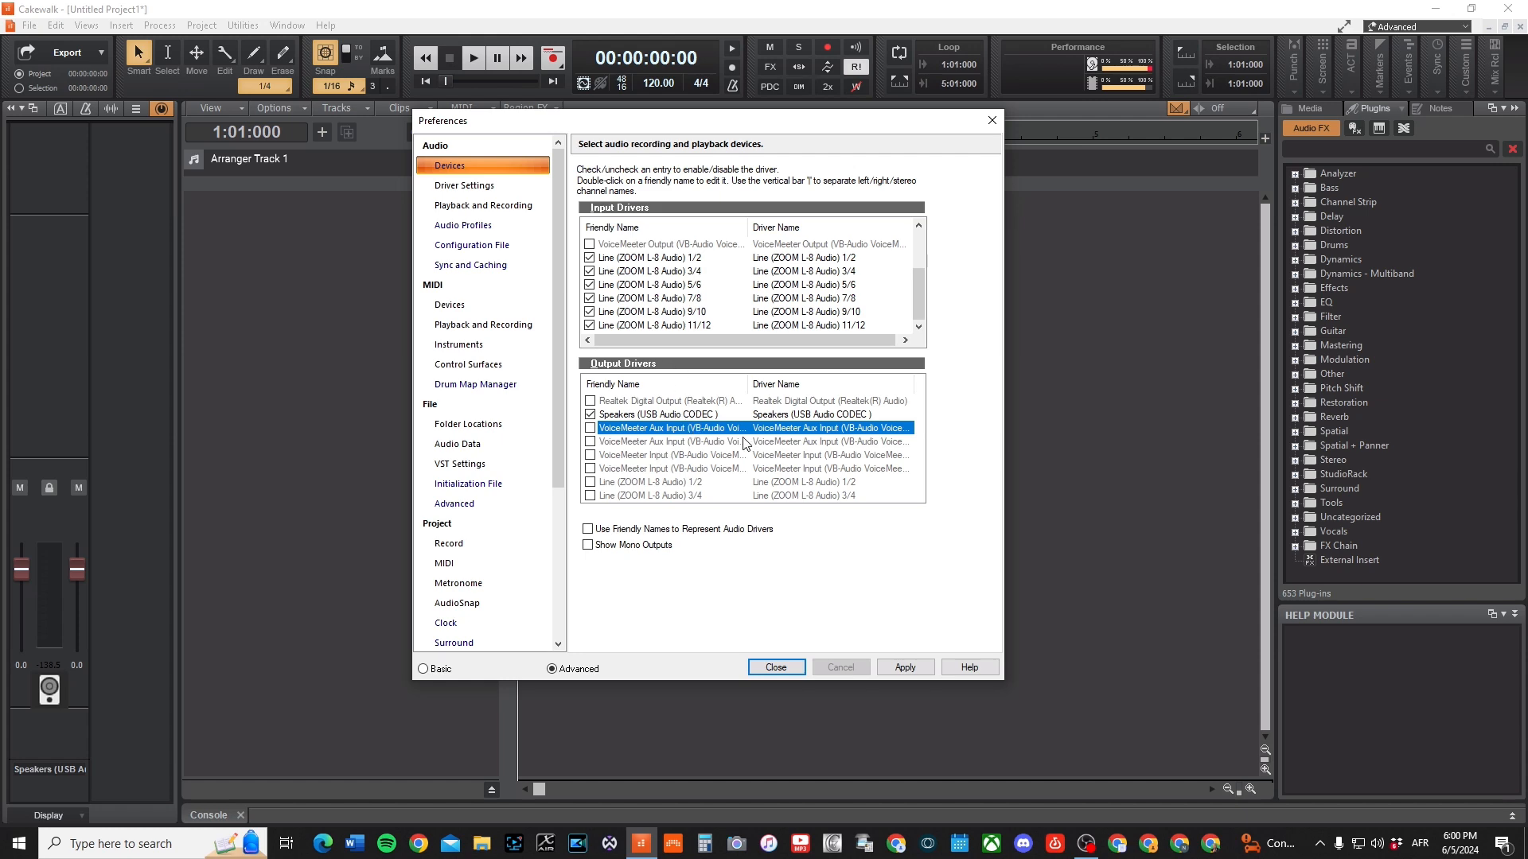
click(903, 668)
key(Return)
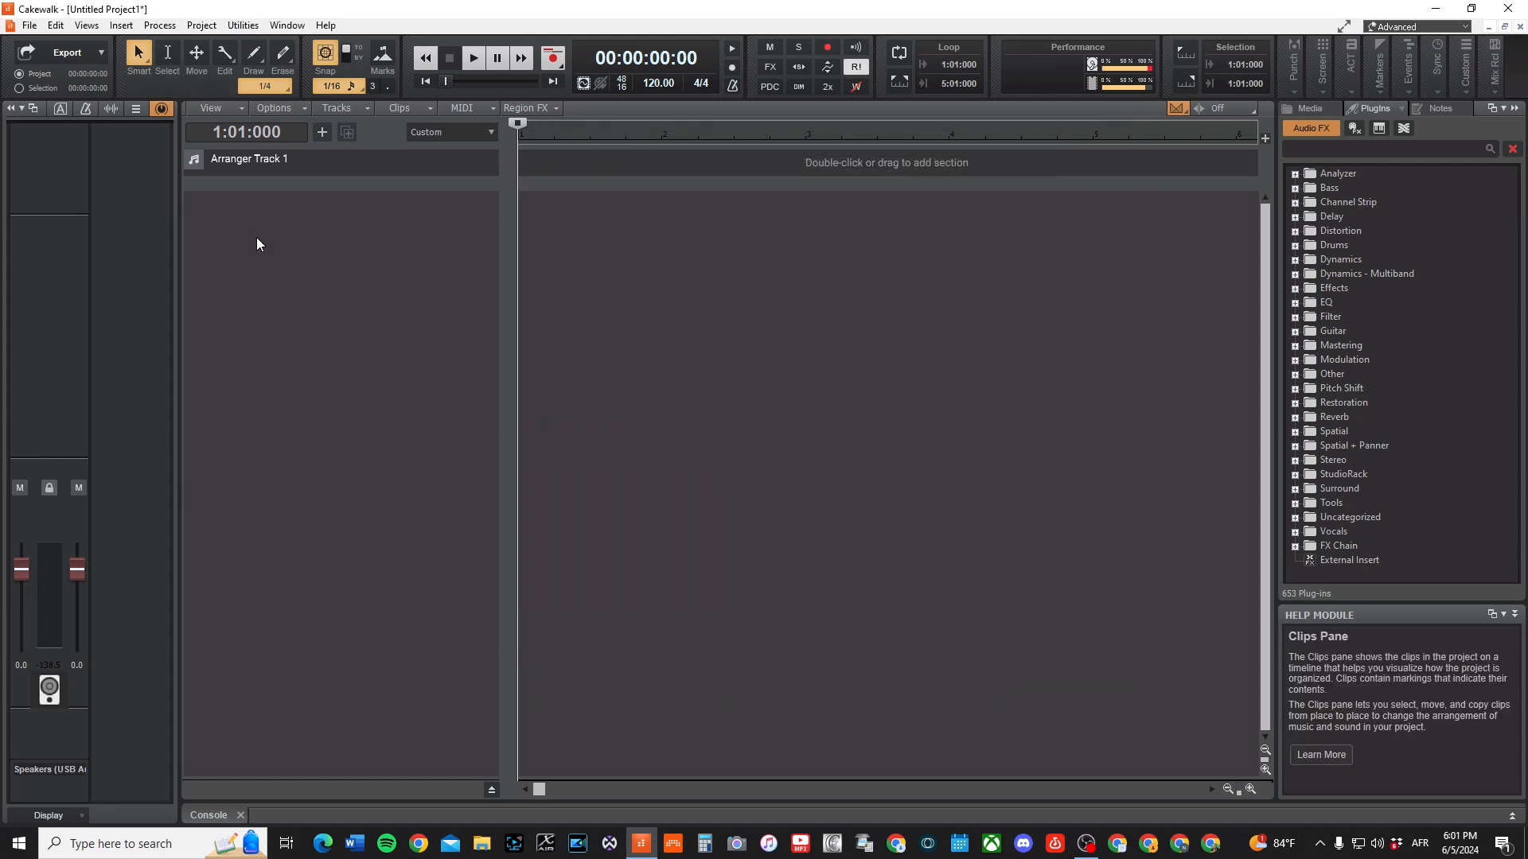
Add an audio track and set its input to the left channel of Line (ZOOM L-8 Audio) 1/2
double_click(288, 391)
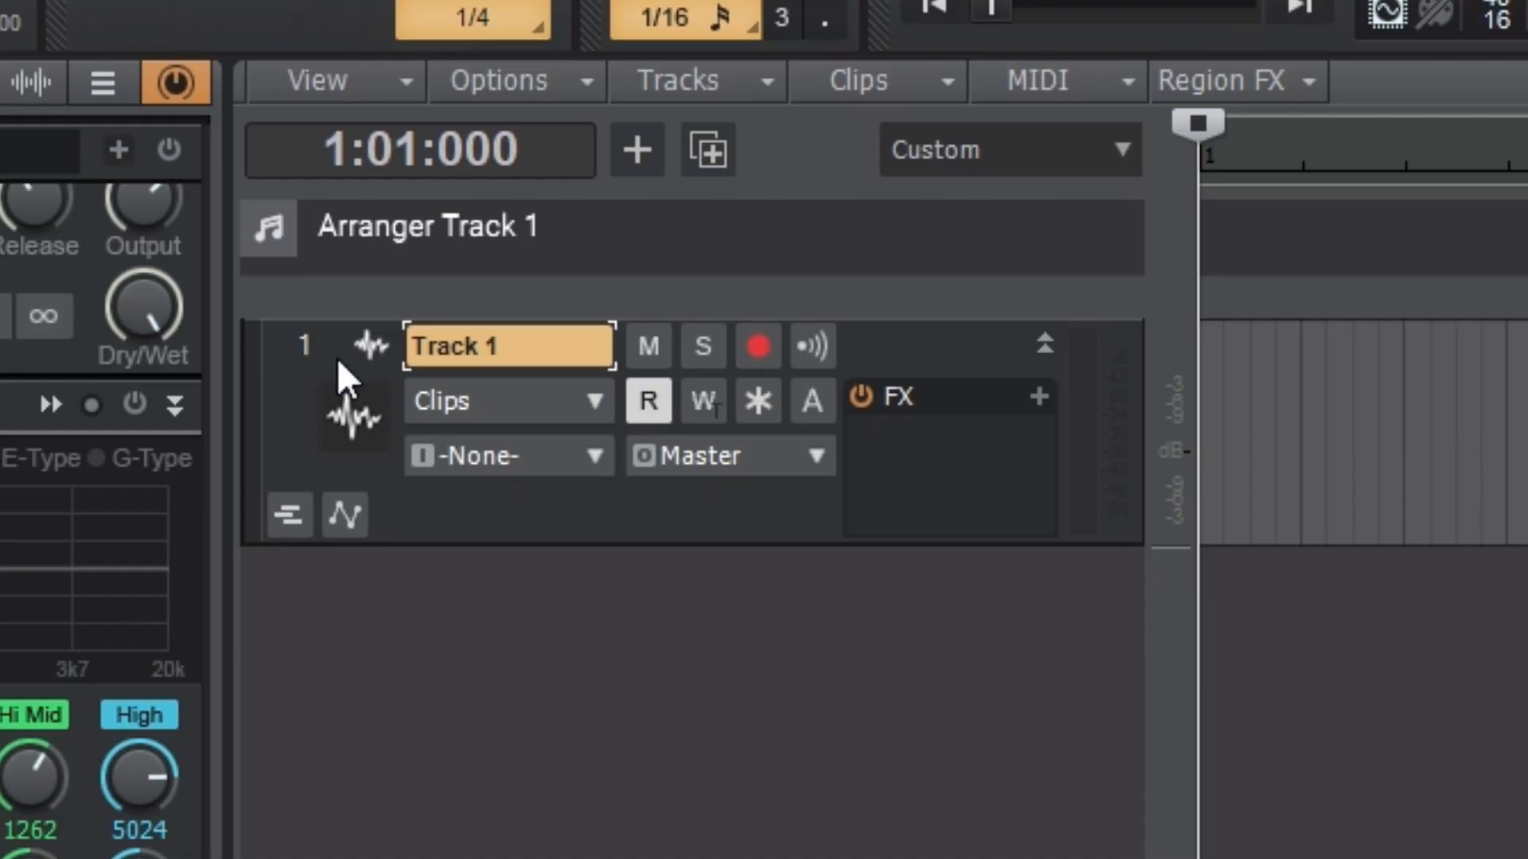
click(554, 459)
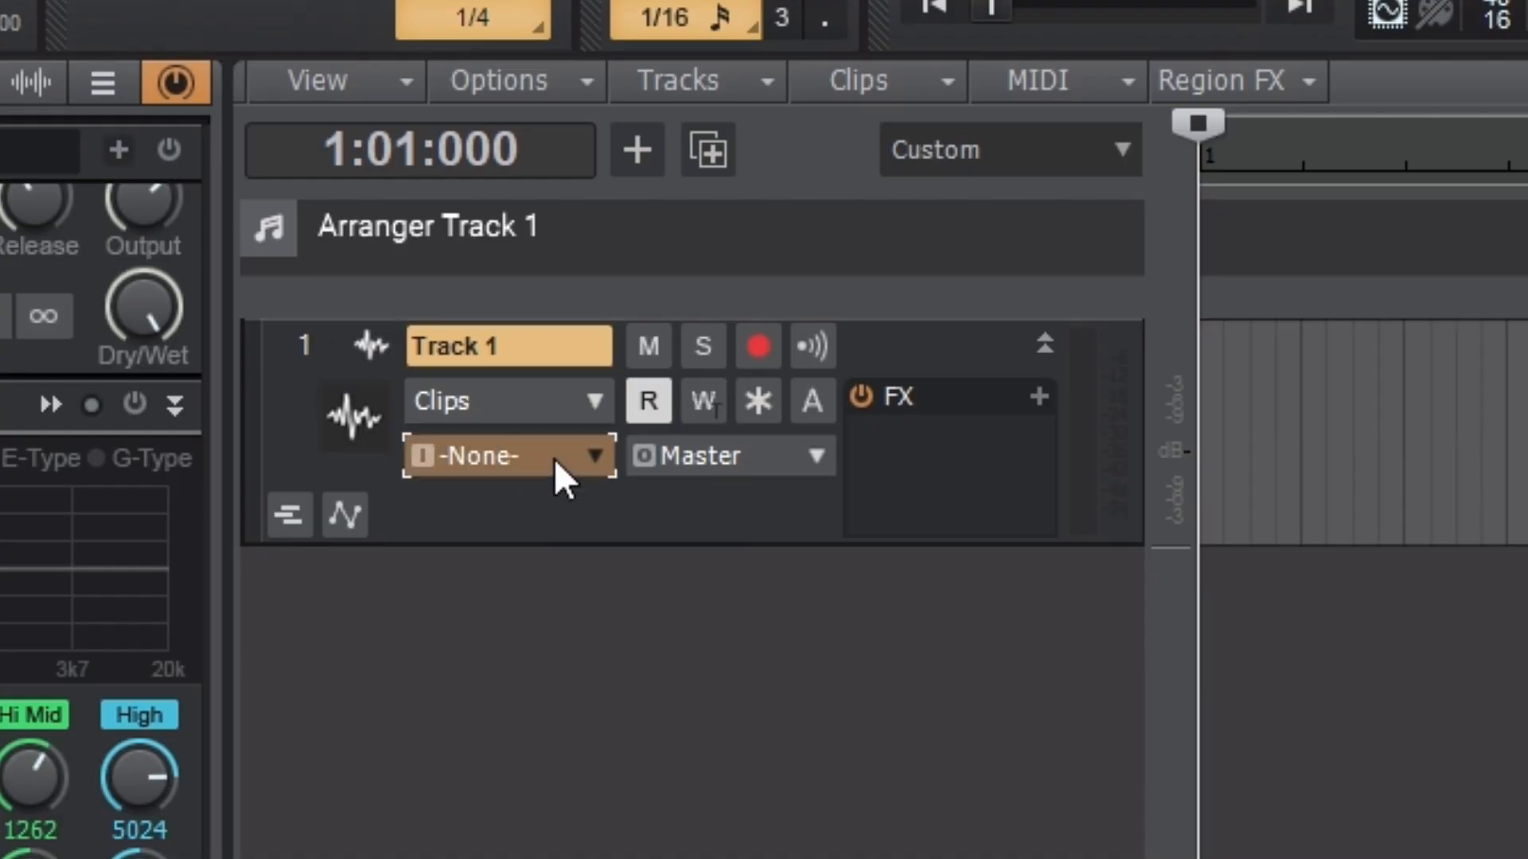
mouse_move(823, 539)
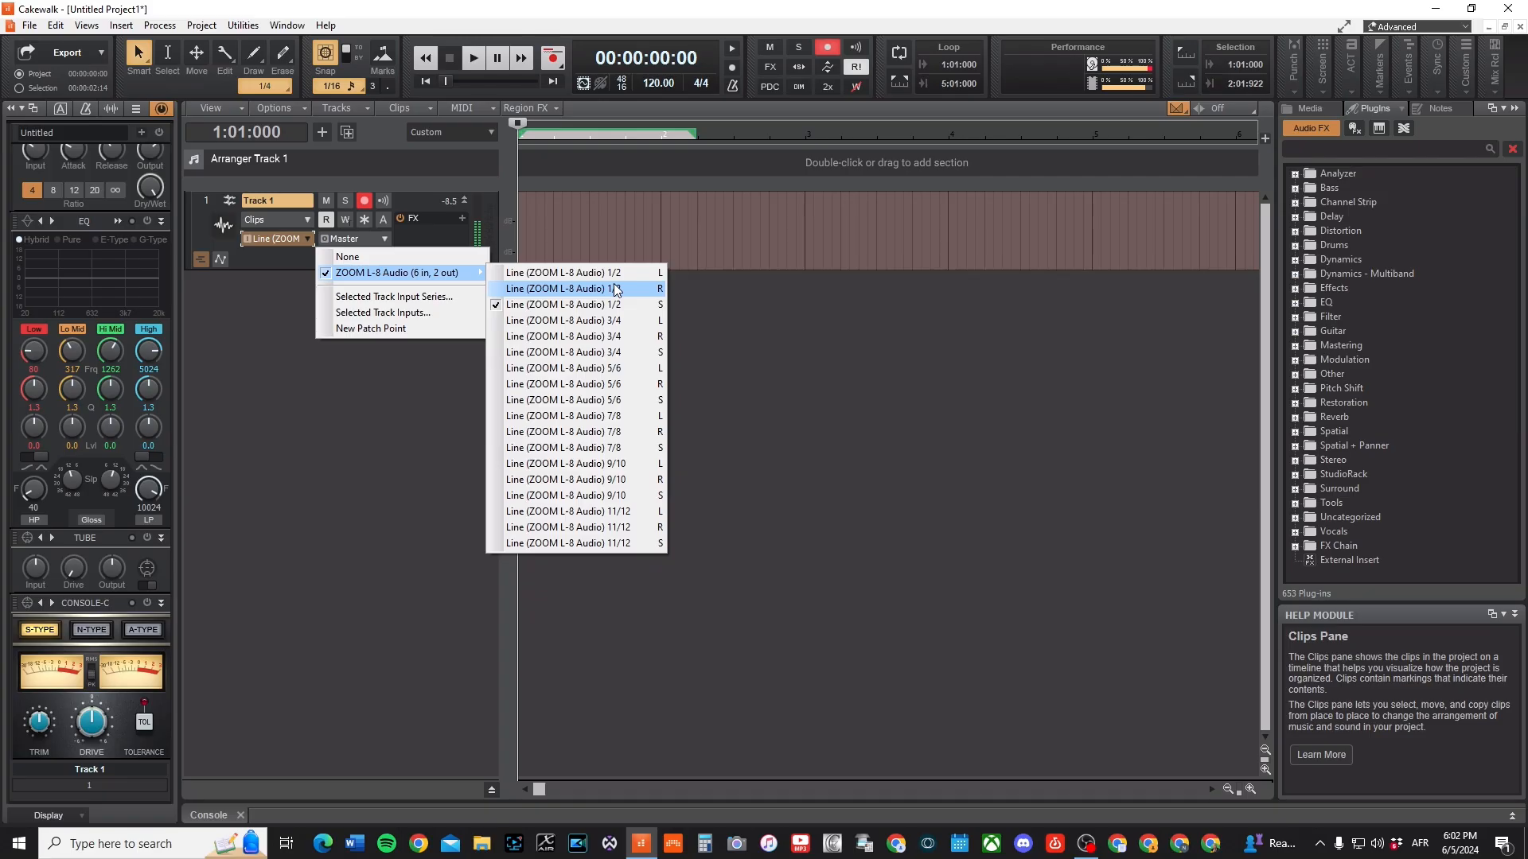
click(655, 276)
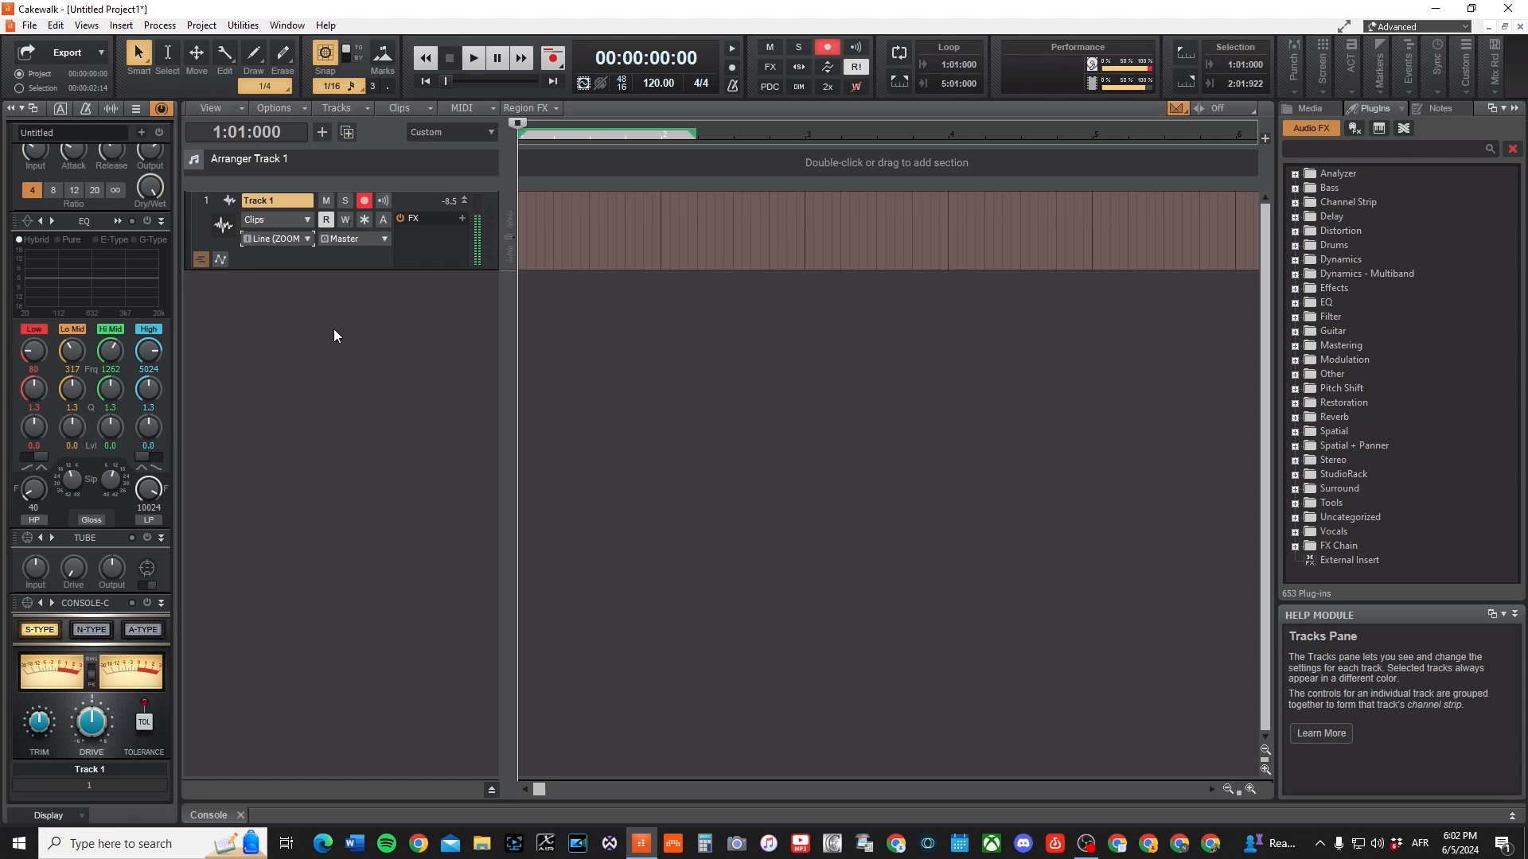
Record a take of about 7 seconds on Track 1 and play it back
key(r)
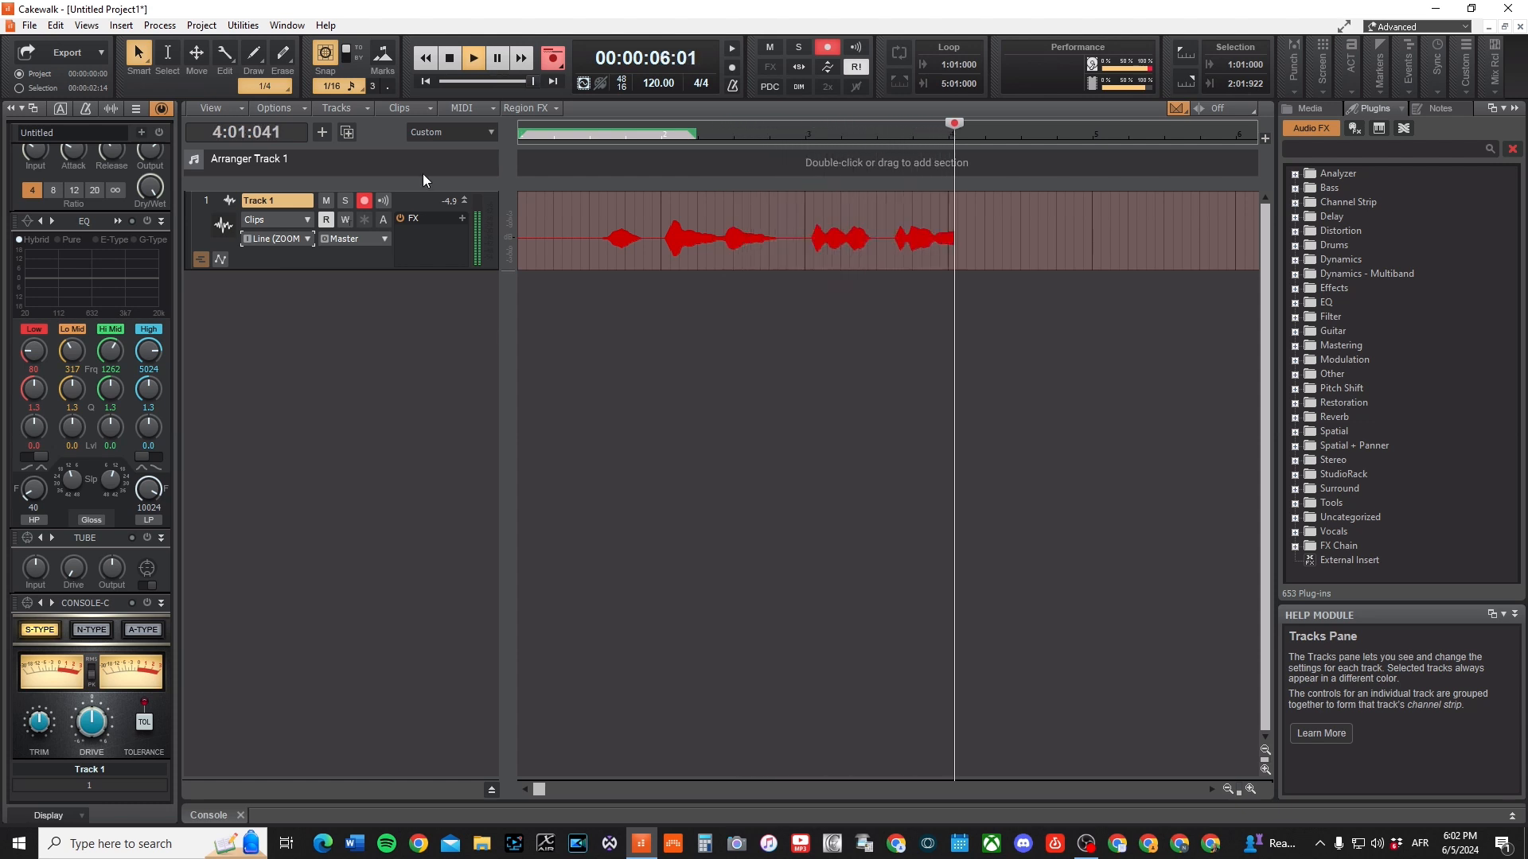
click(450, 58)
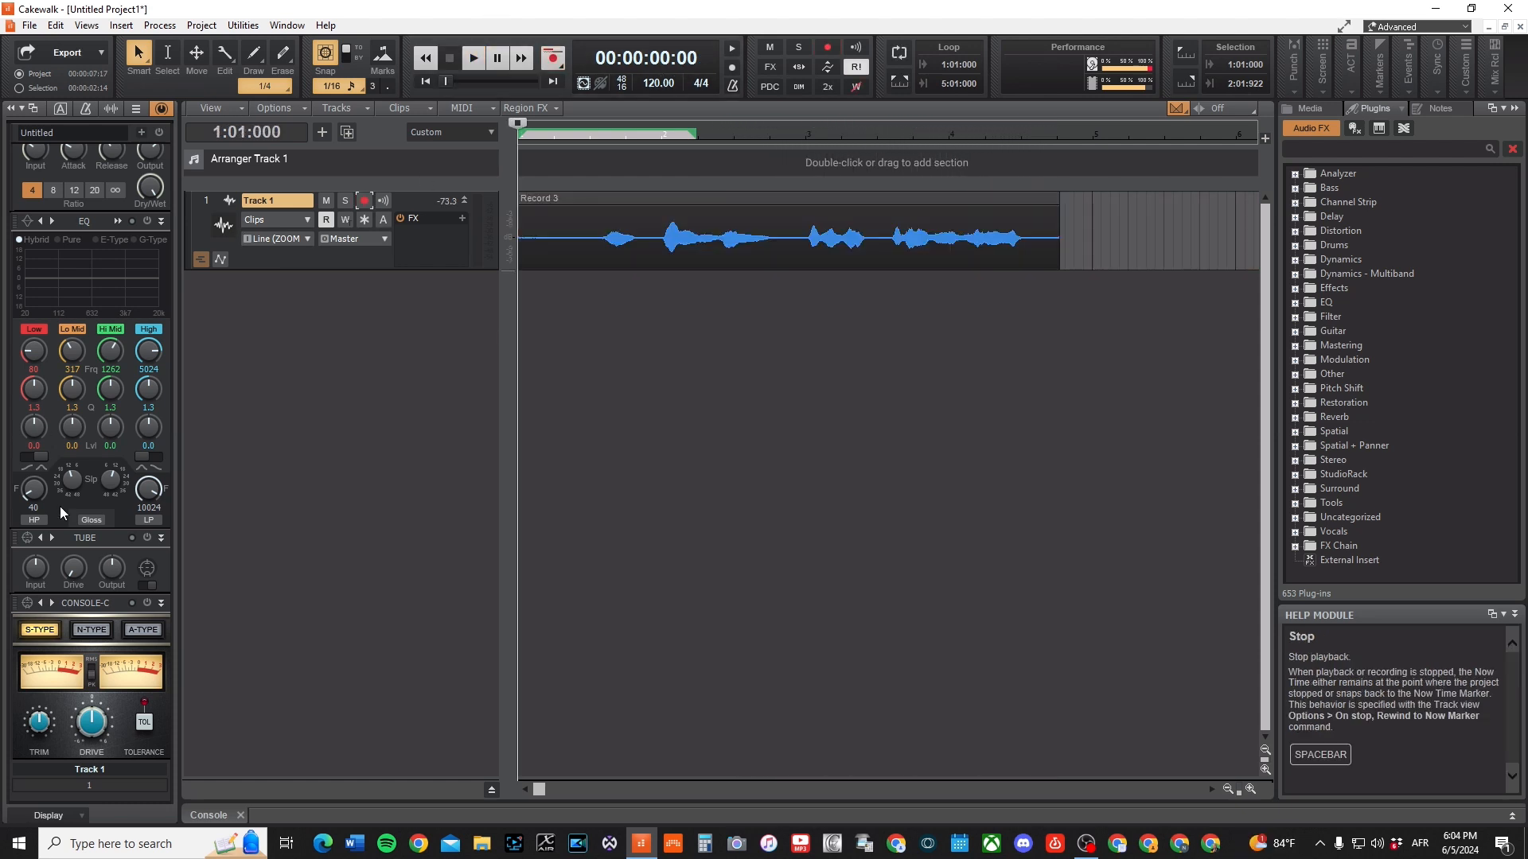
key(space)
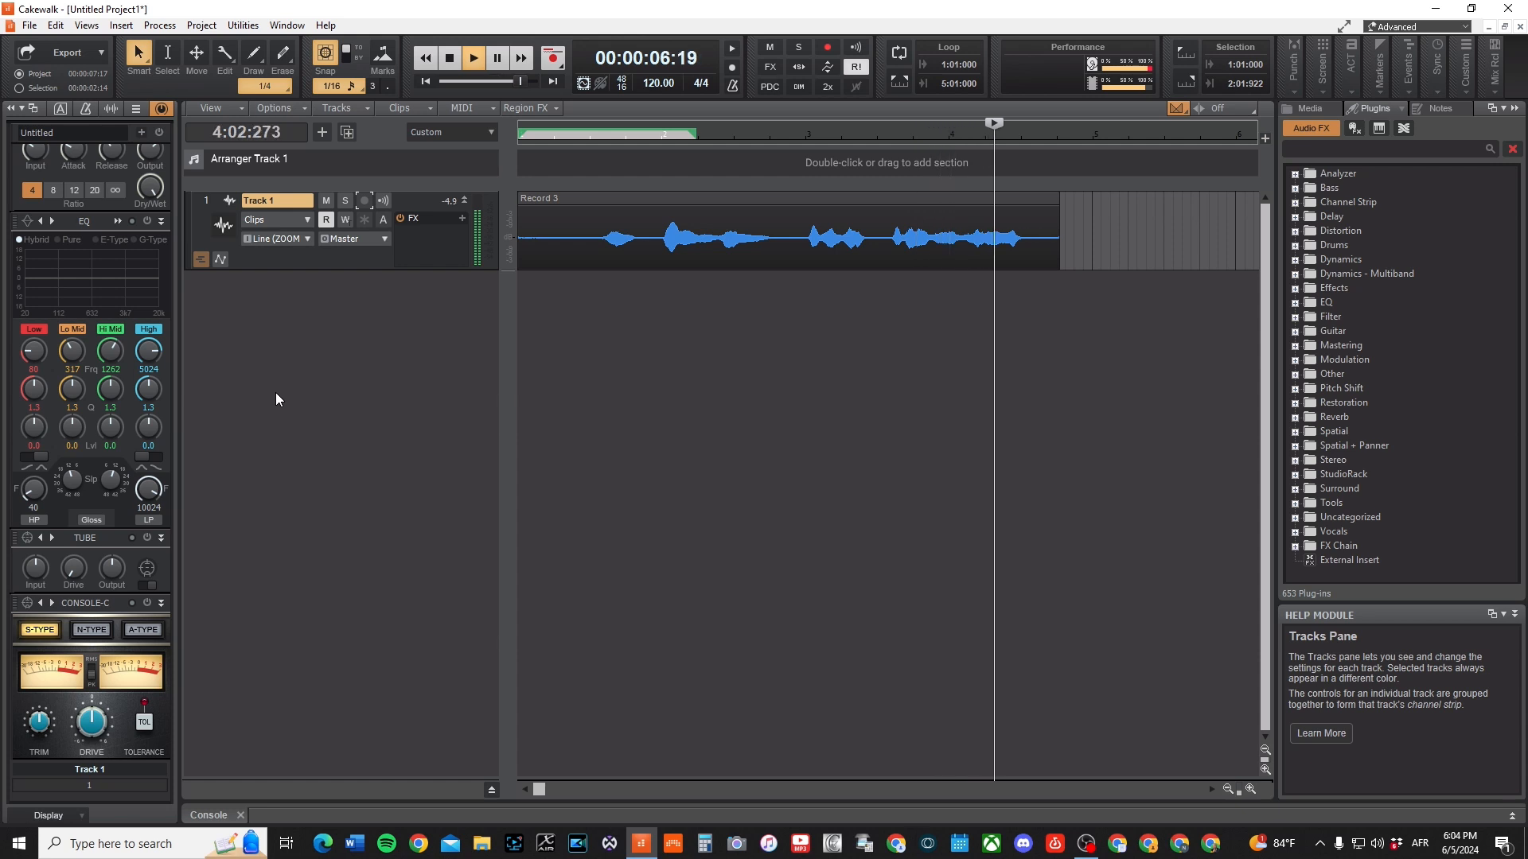
key(space)
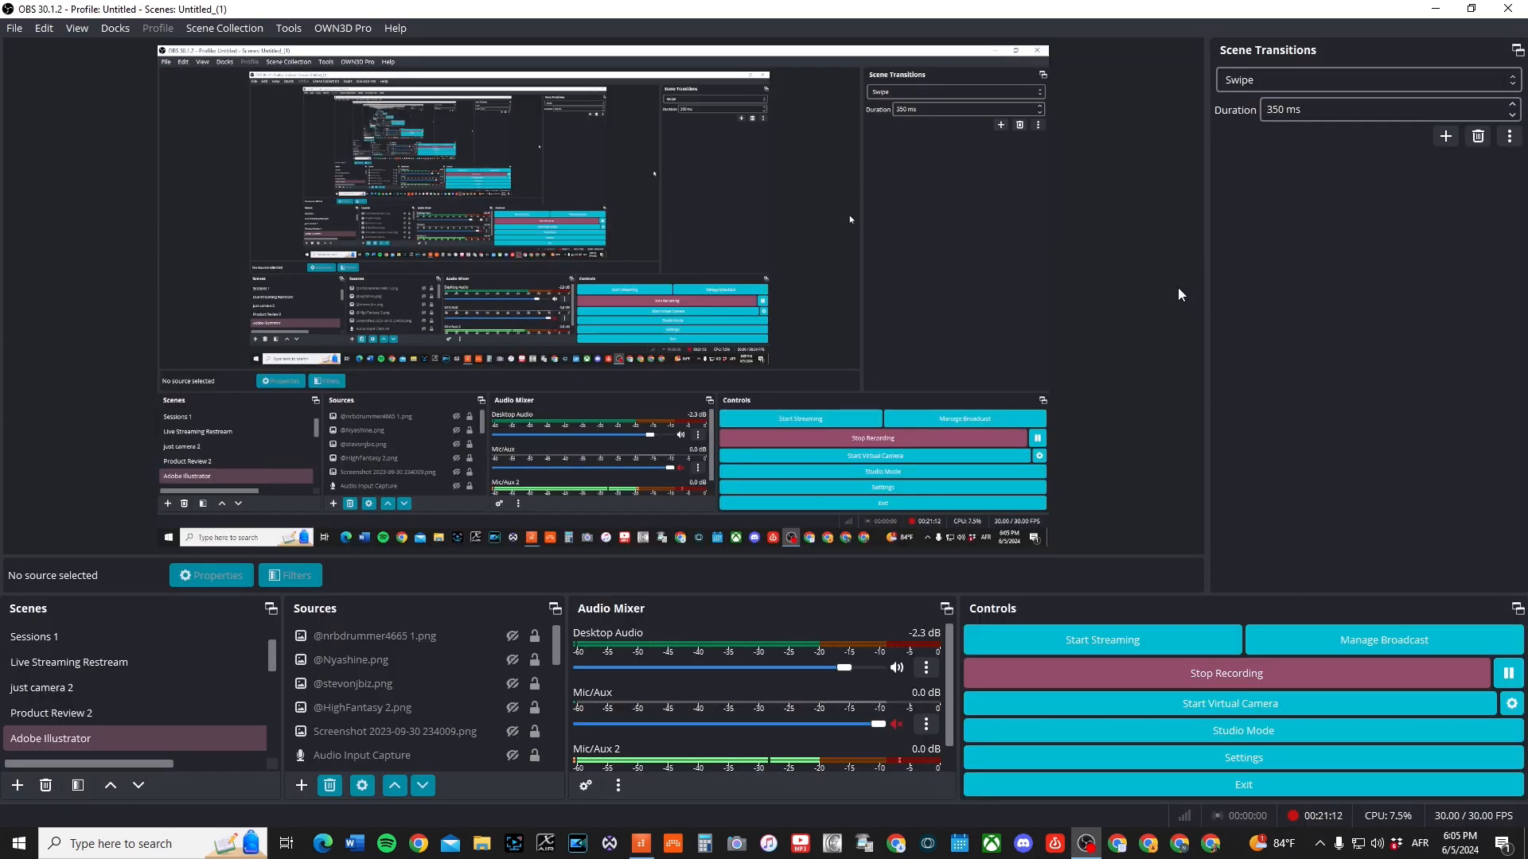
Switch to OBS, check which device the Mic/Aux 2 source uses in its properties, and cancel without changes
click(256, 724)
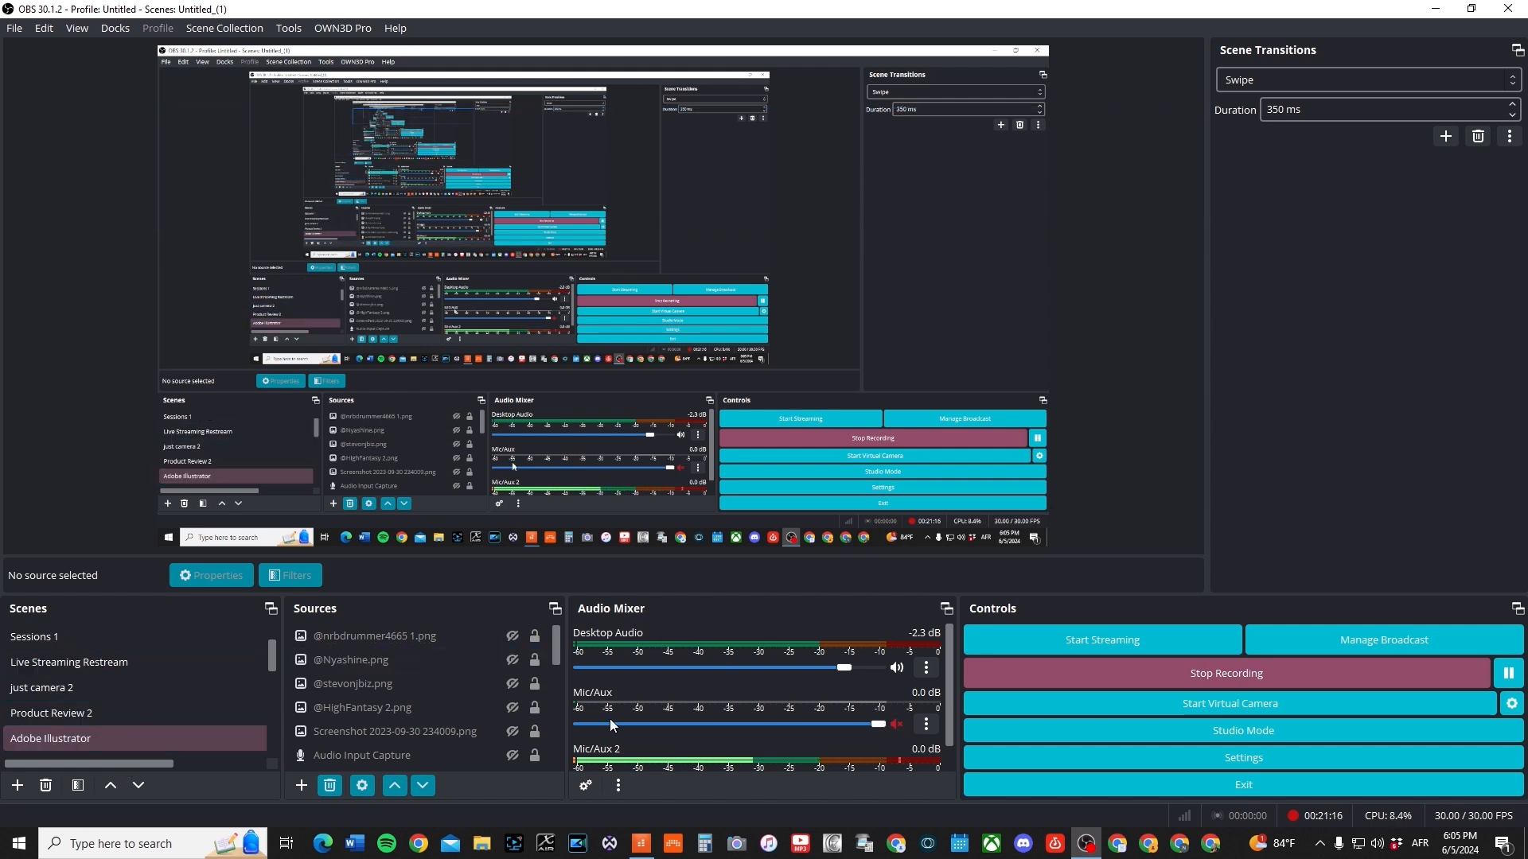
drag(557, 654, 560, 771)
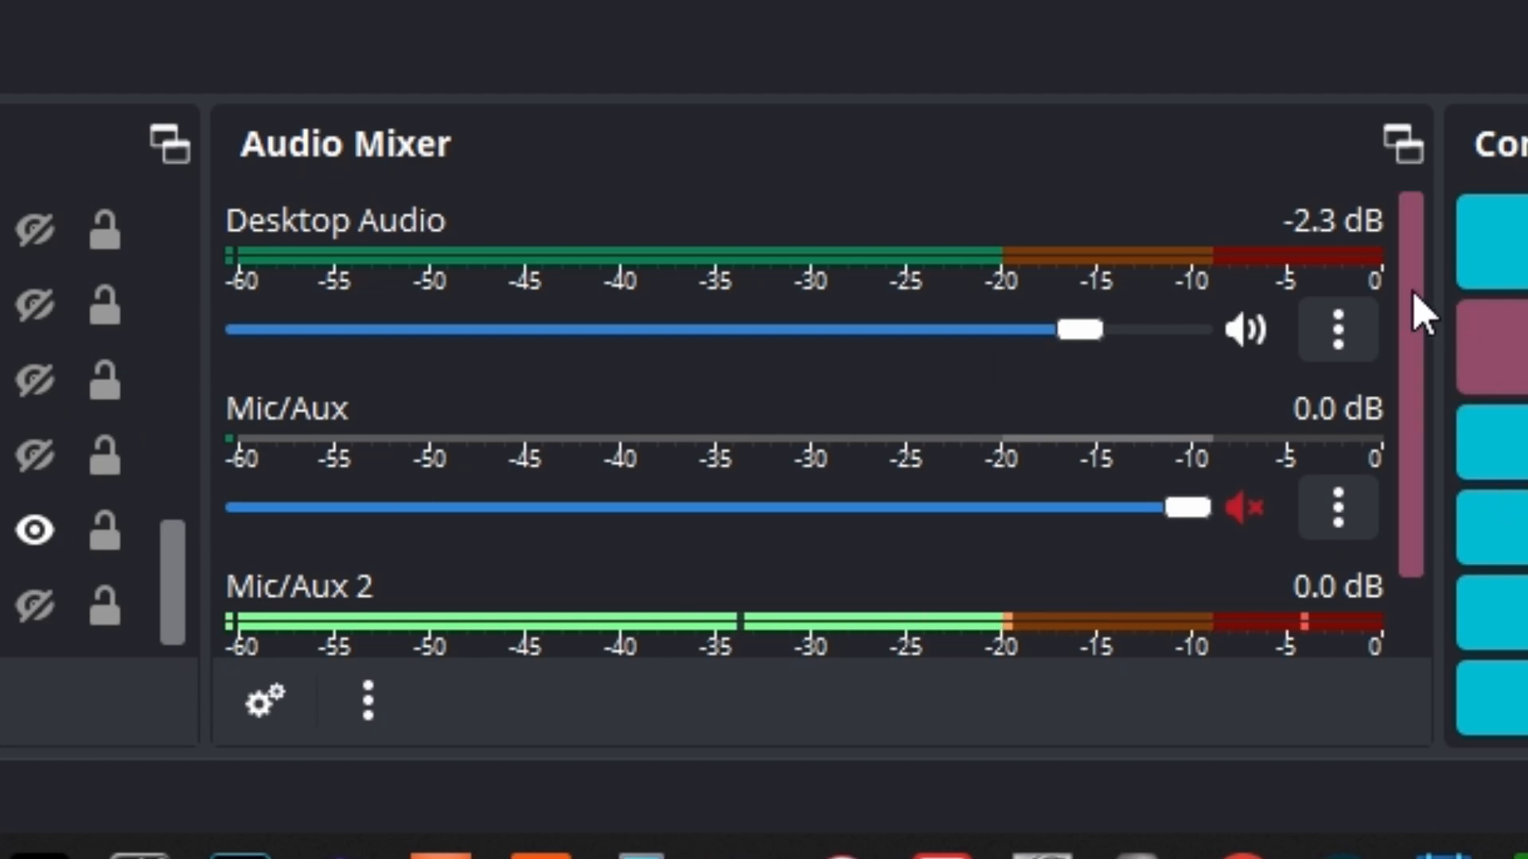
scroll(1416, 310, down, 2)
scroll(1416, 477, up, 2)
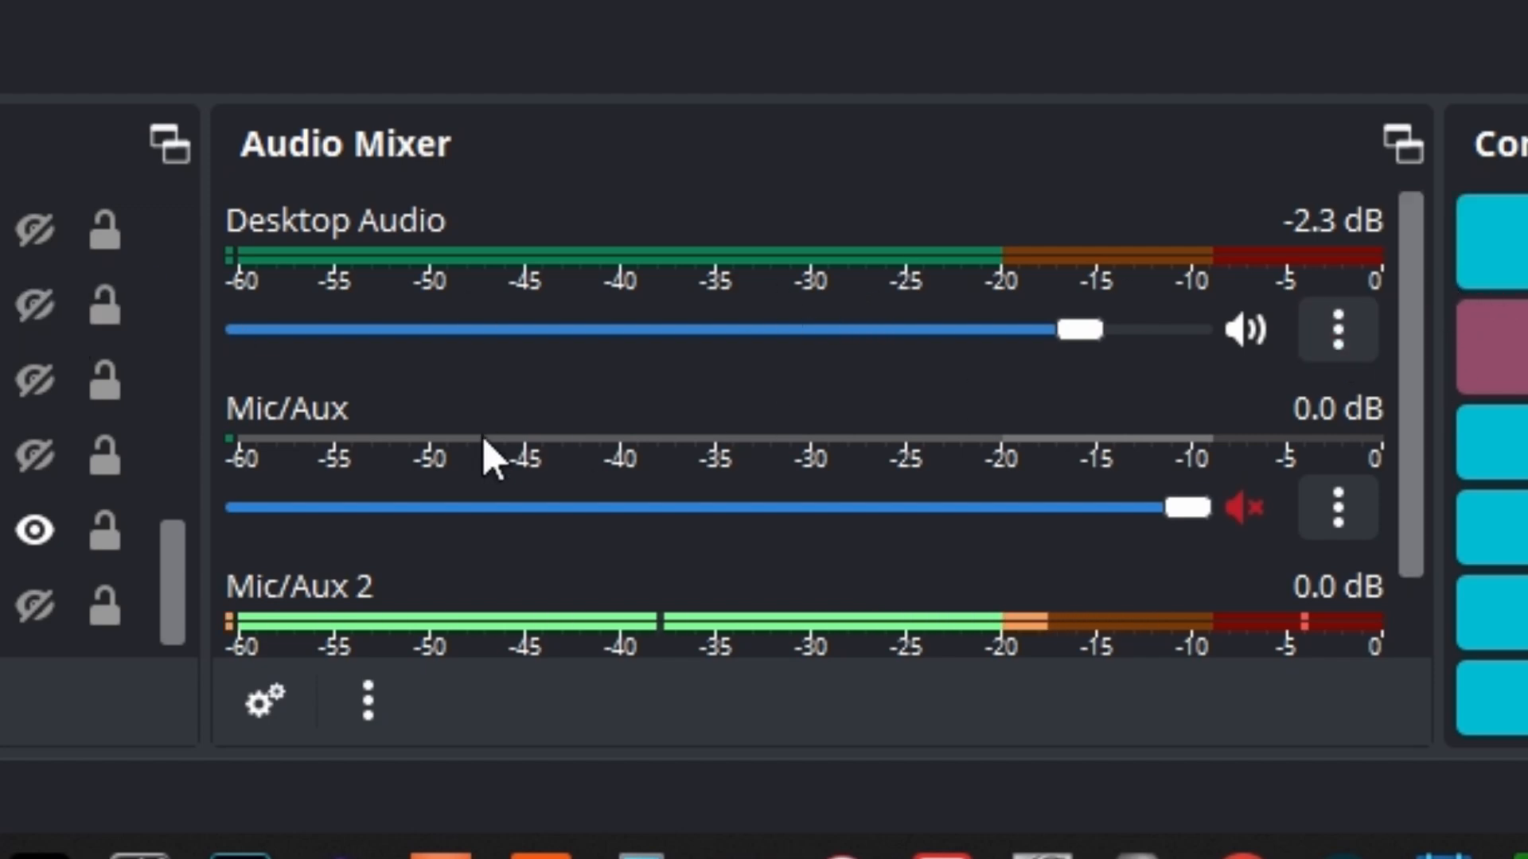
drag(1407, 321, 1425, 572)
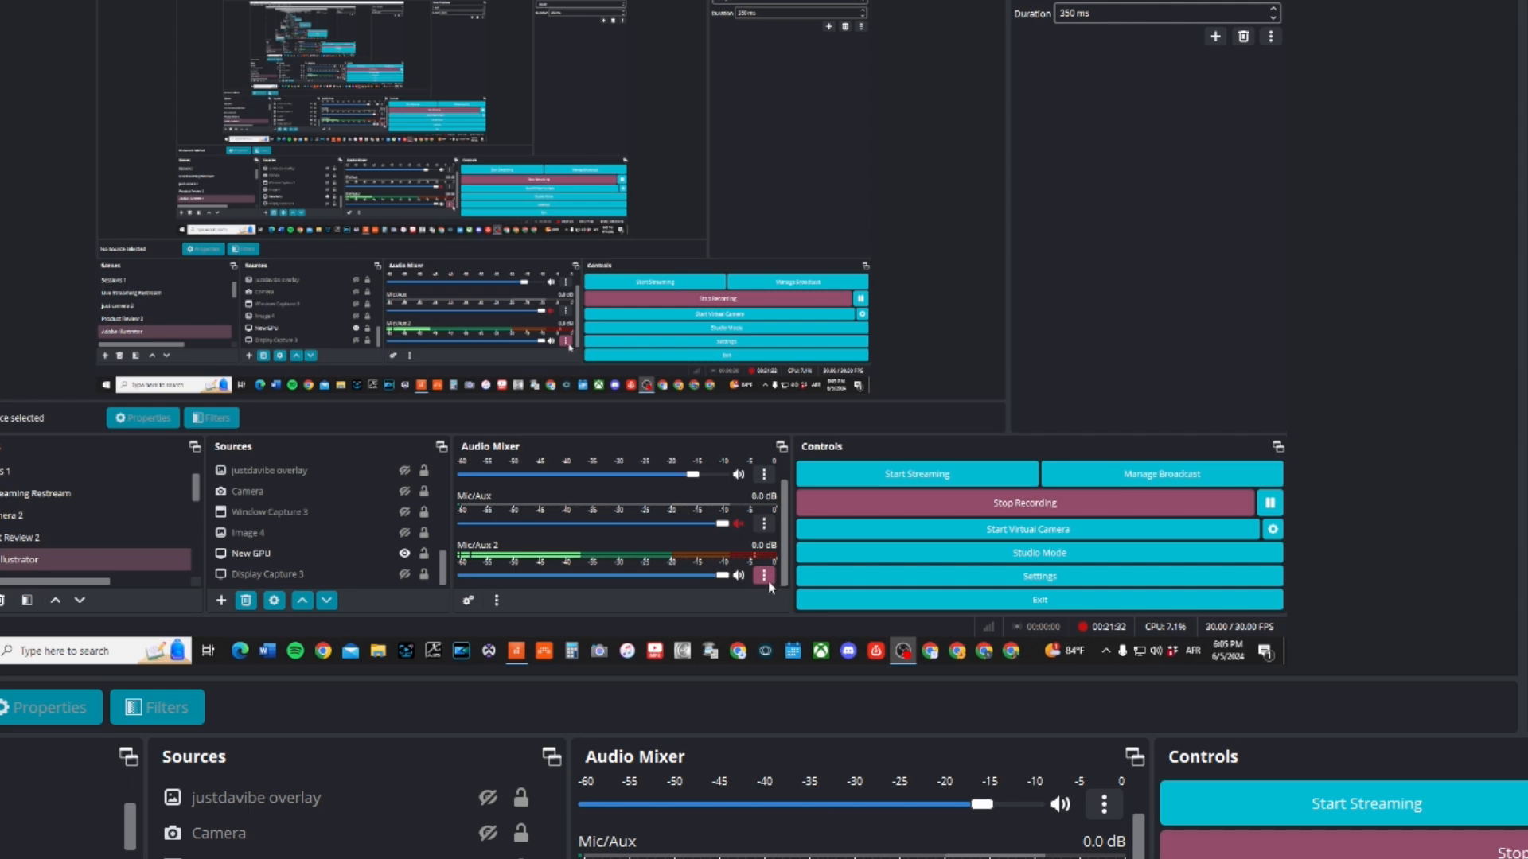
click(763, 576)
click(803, 549)
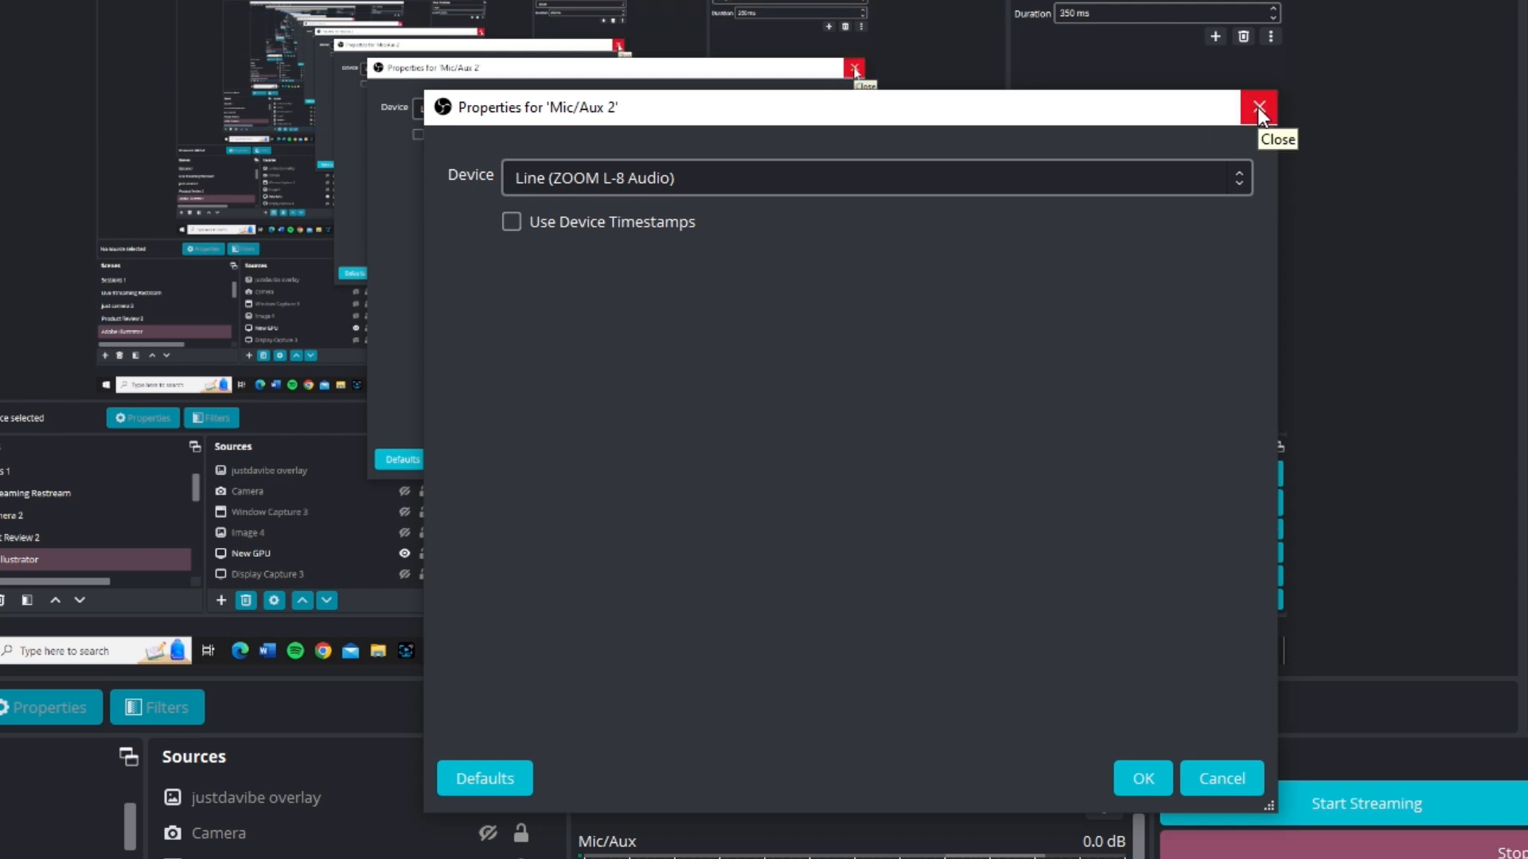
click(1235, 773)
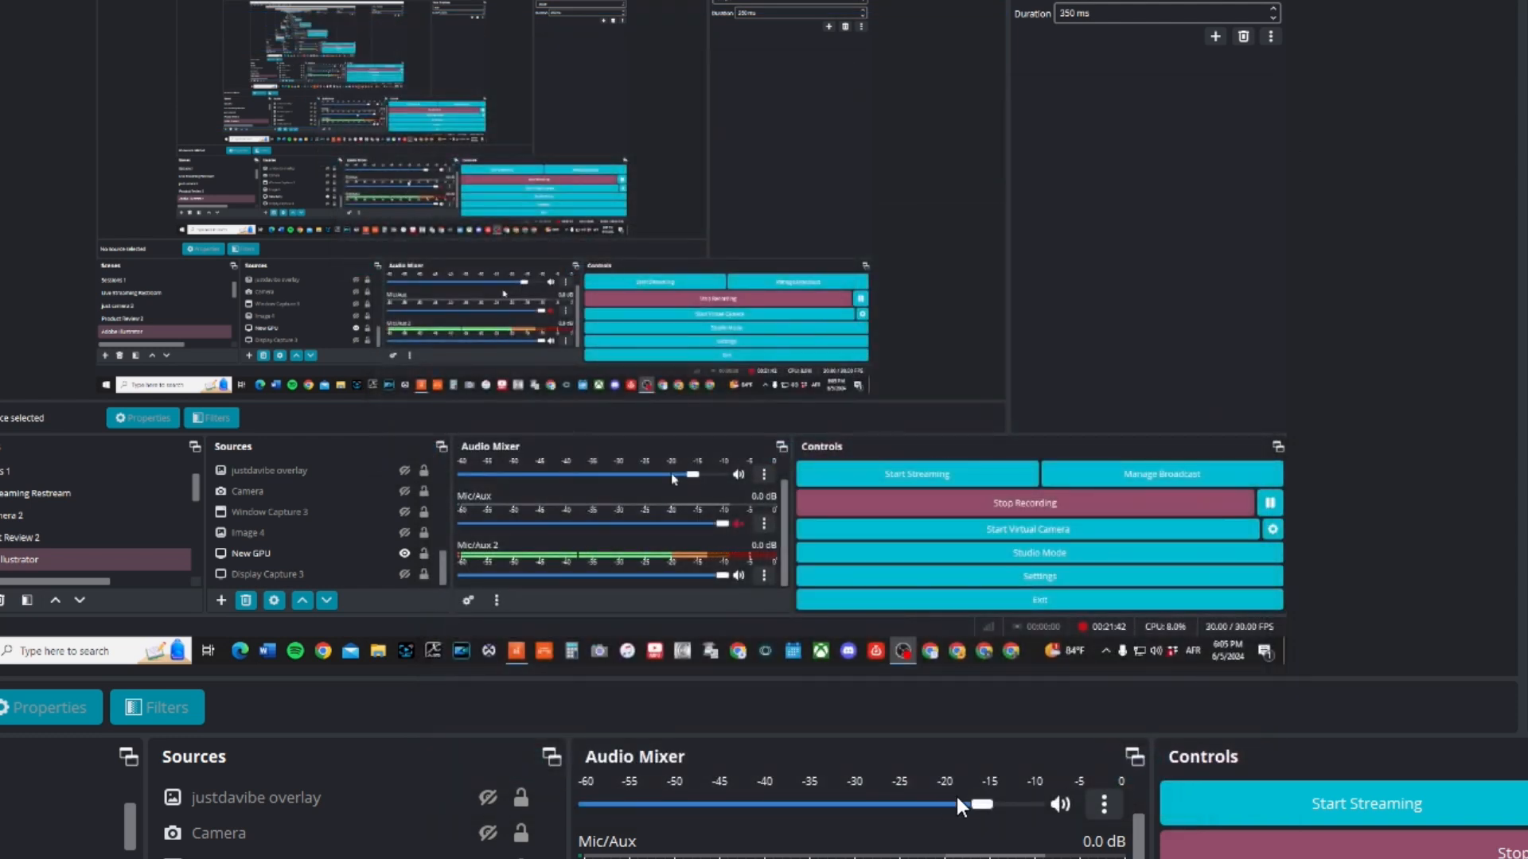
drag(1139, 858, 1140, 799)
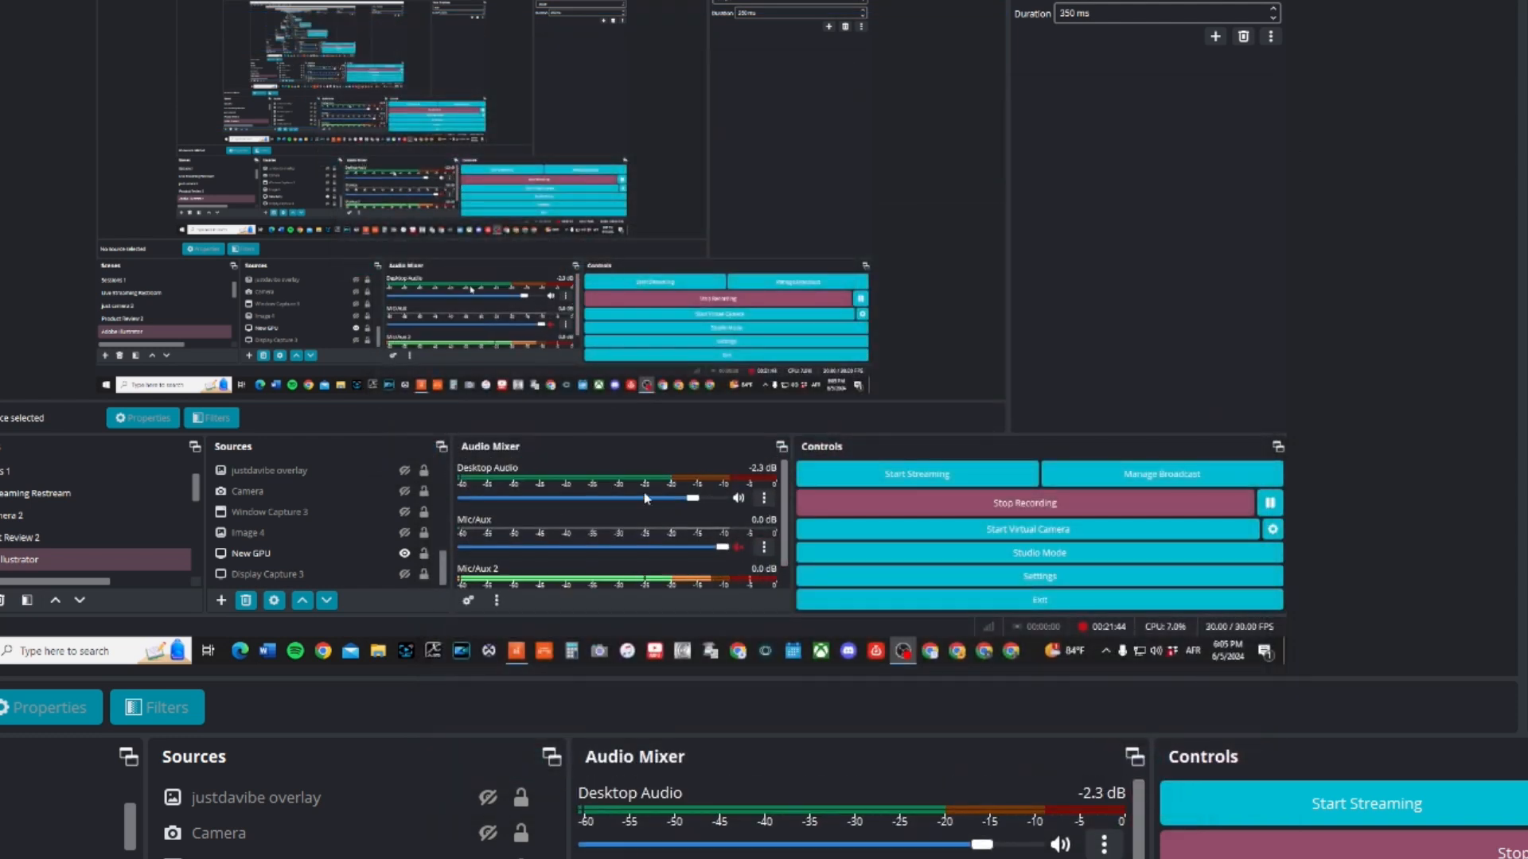
click(1103, 844)
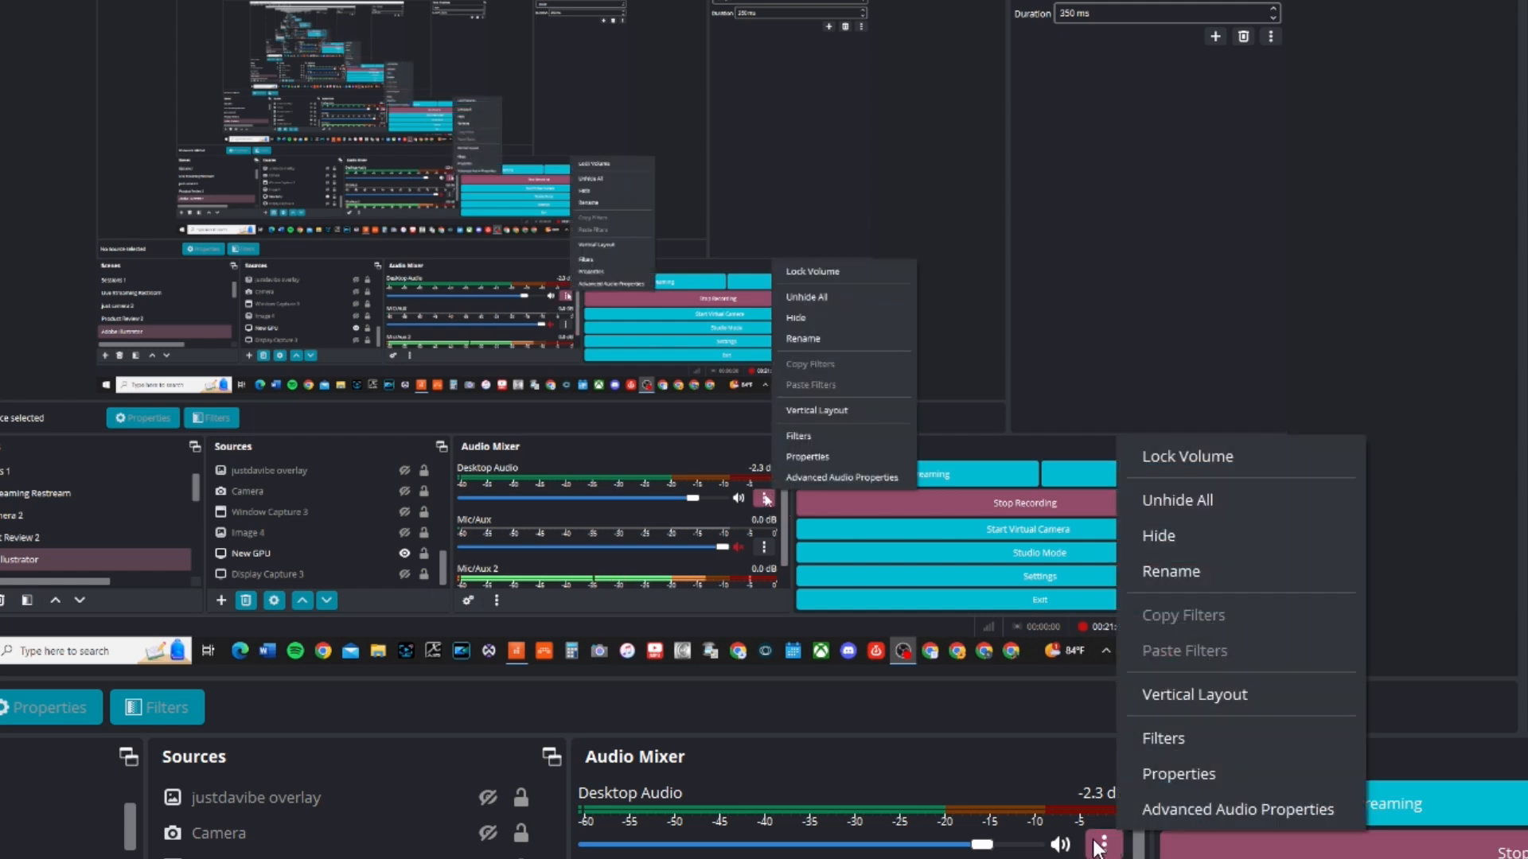
click(1199, 740)
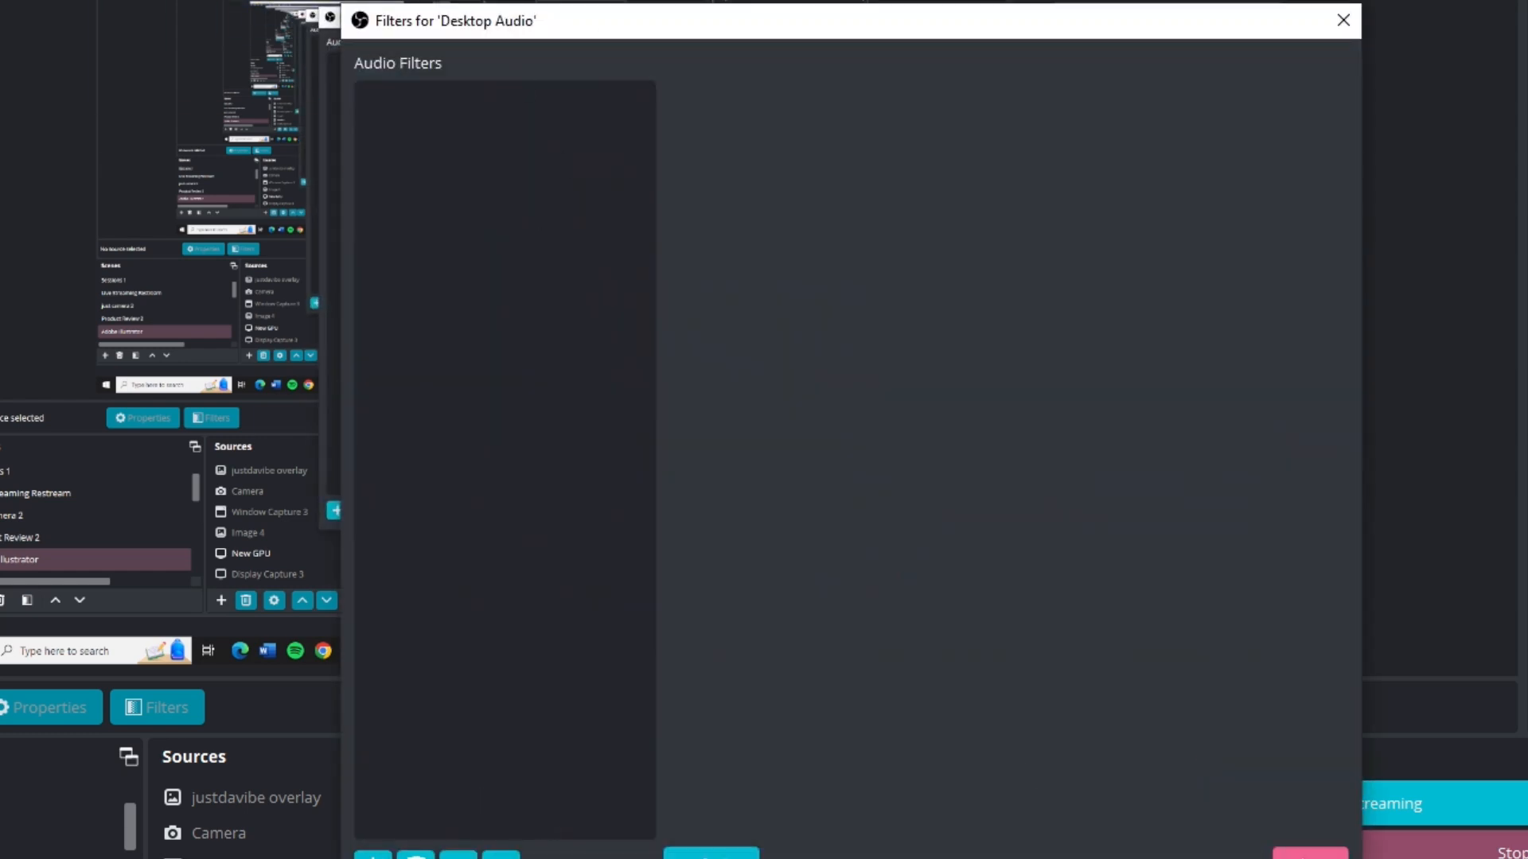
key(Escape)
Check the Desktop Audio source's selected device and the available device options in its properties, and cancel without changes
click(1104, 844)
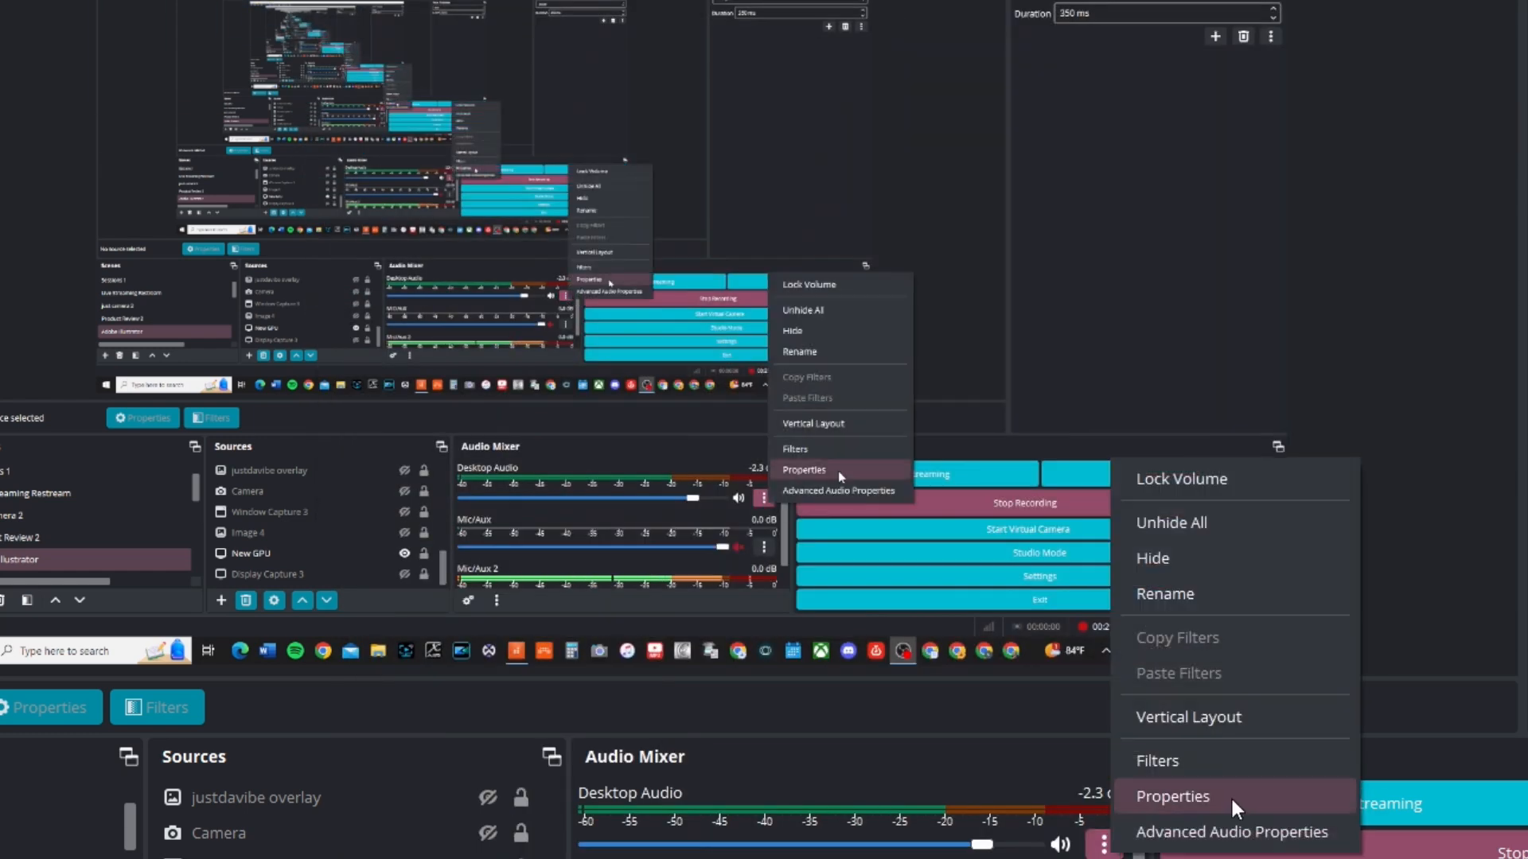
click(1230, 796)
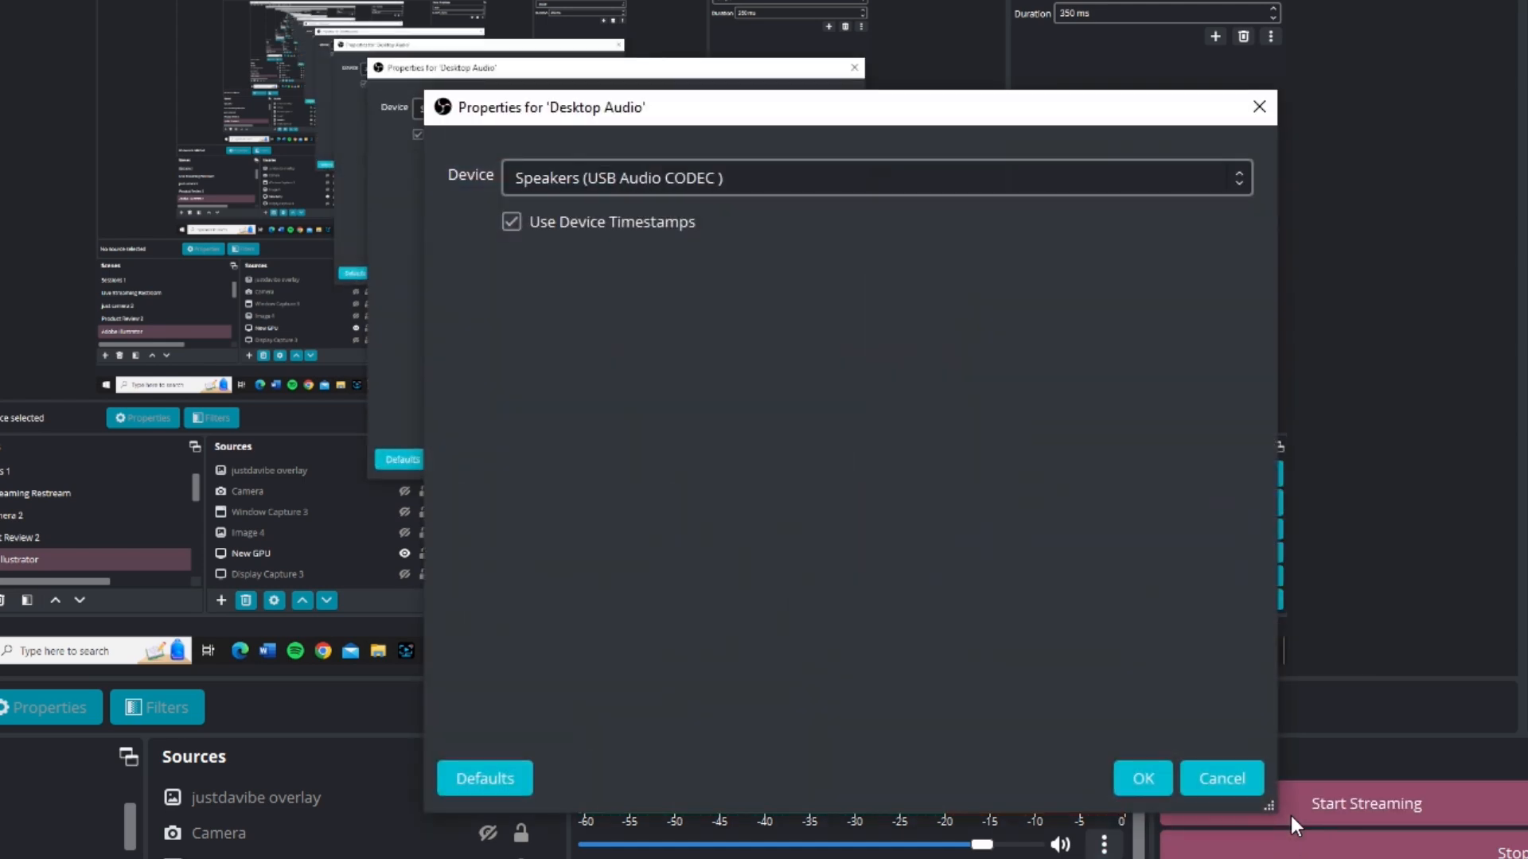
click(936, 189)
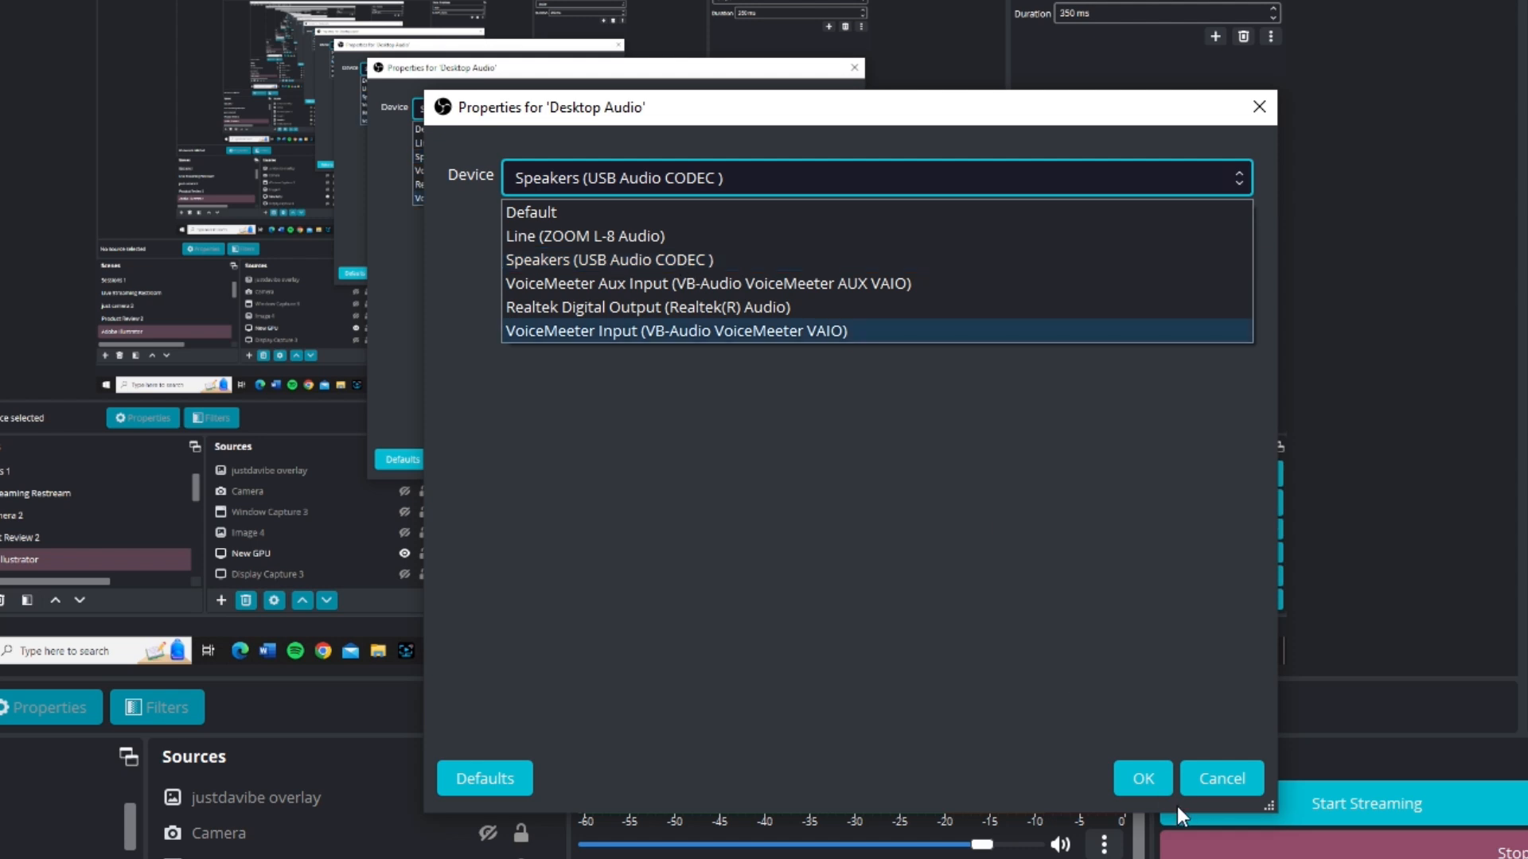
click(1207, 786)
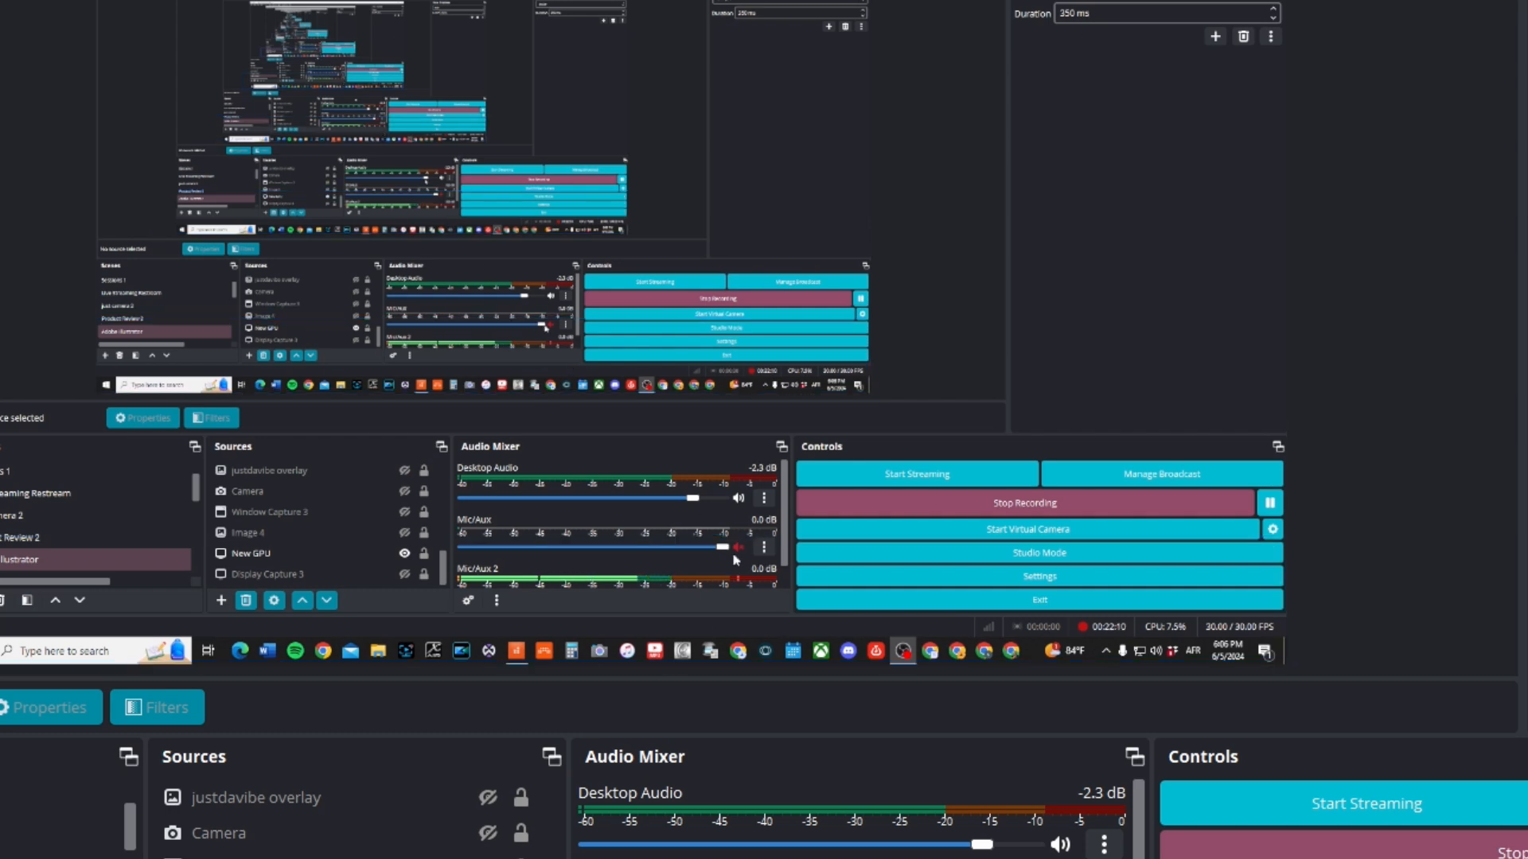
scroll(1138, 842, down, 2)
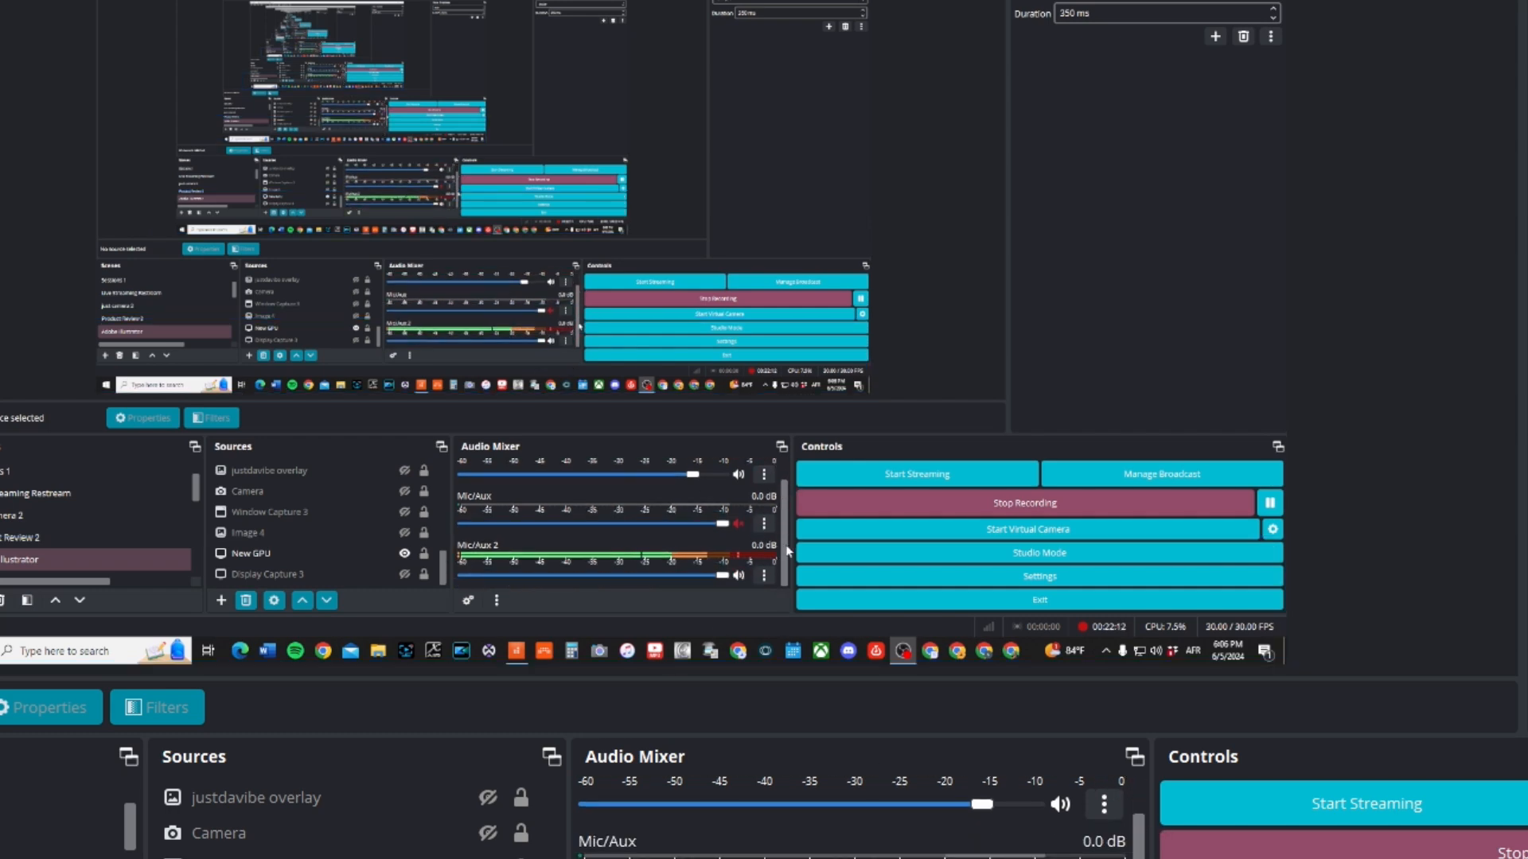